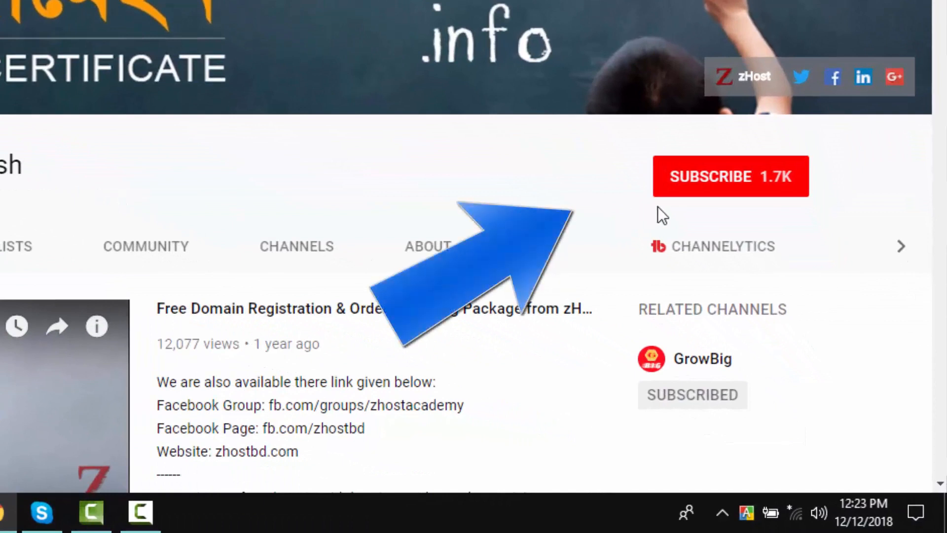
Hit Subscribe on the zHost YouTube channel page.
click(753, 186)
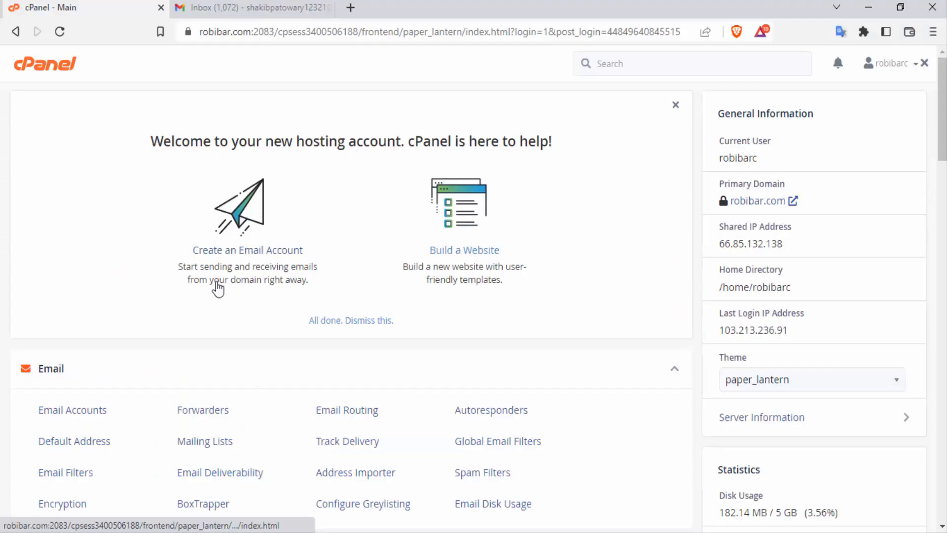
Search cPanel for 'email' and open the Email Accounts page for robibar.com.
click(613, 64)
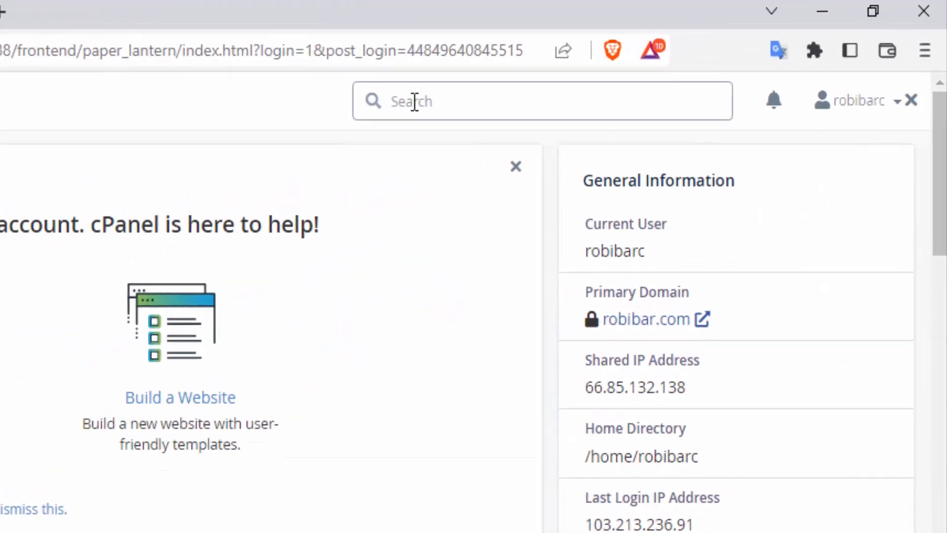
text(email)
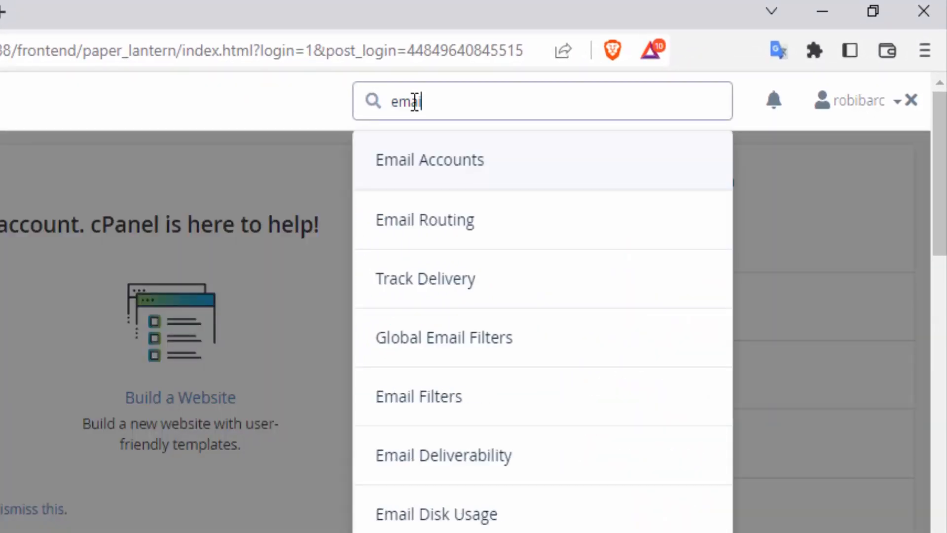
click(558, 165)
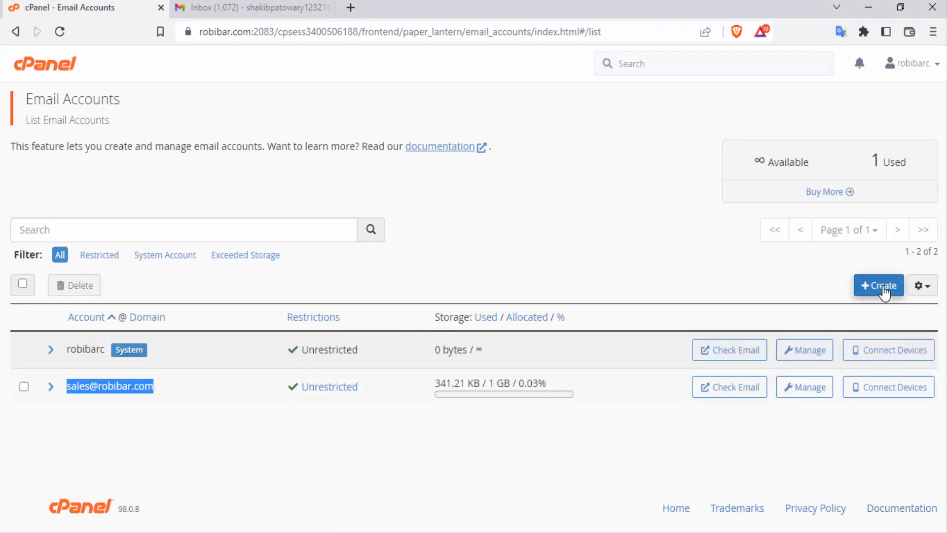
click(883, 288)
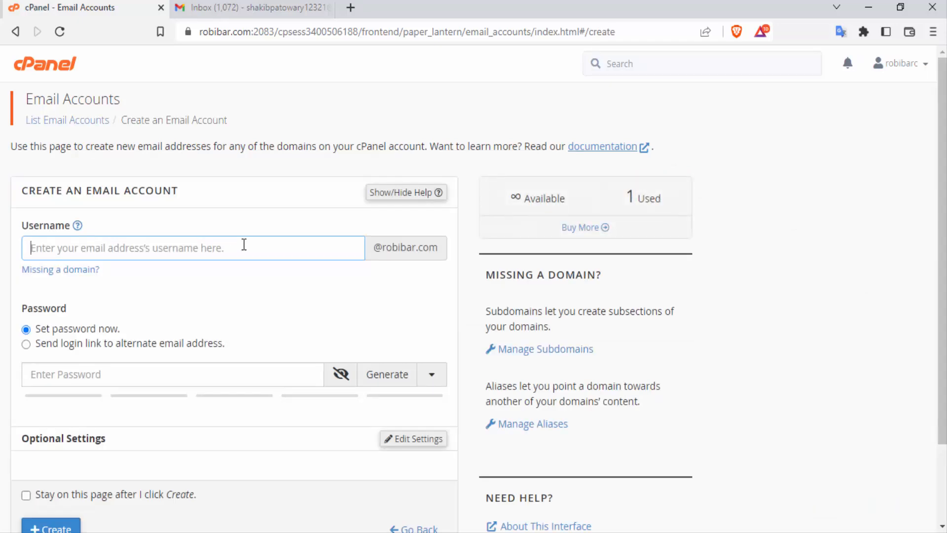
scroll(244, 244, down, 2)
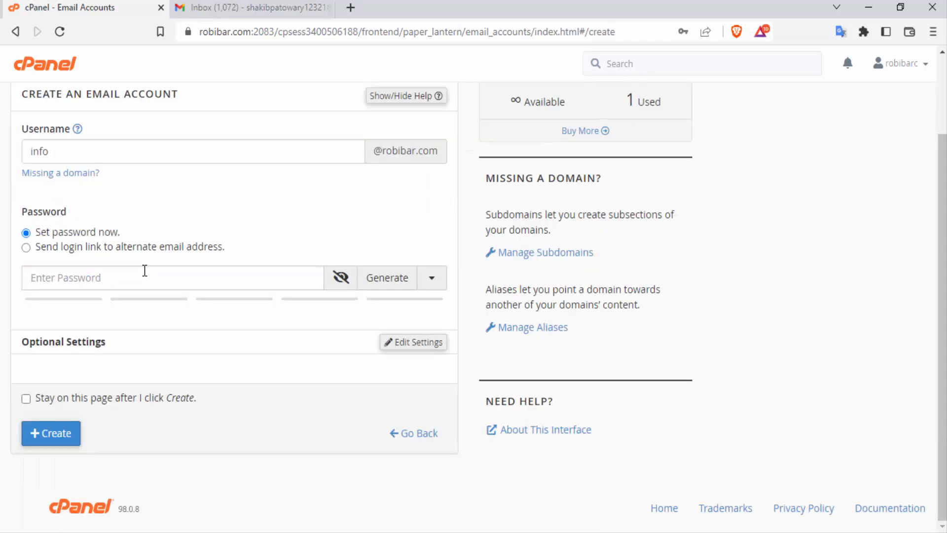
click(132, 281)
key(ctrl+v)
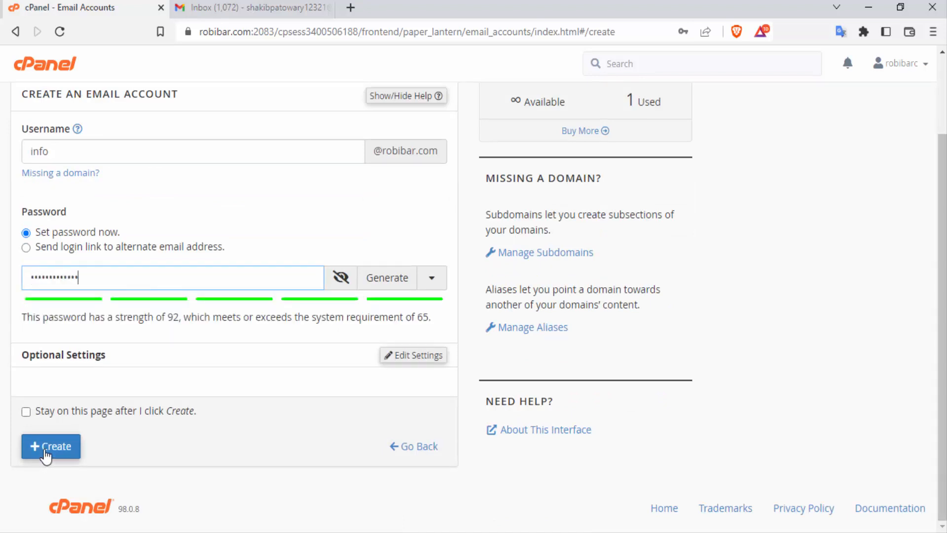
click(45, 457)
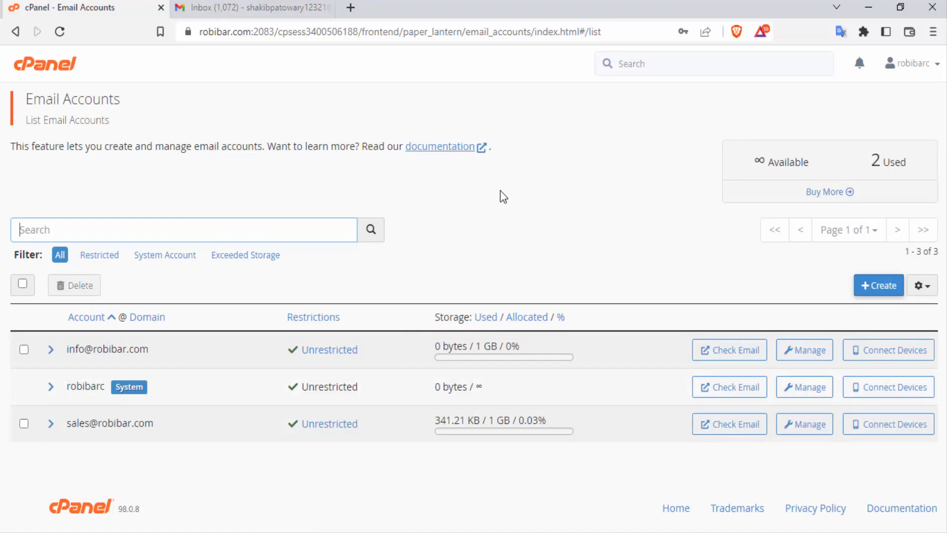
click(736, 351)
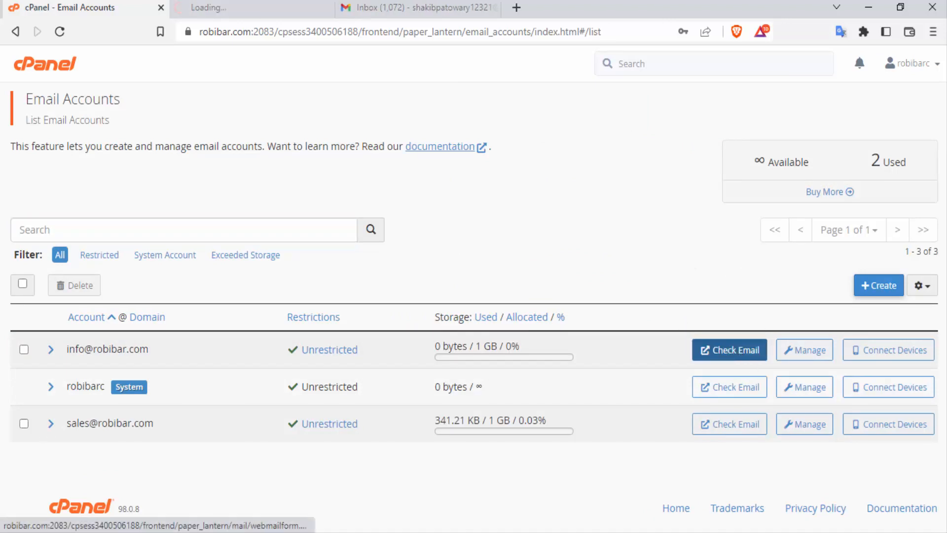
click(267, 7)
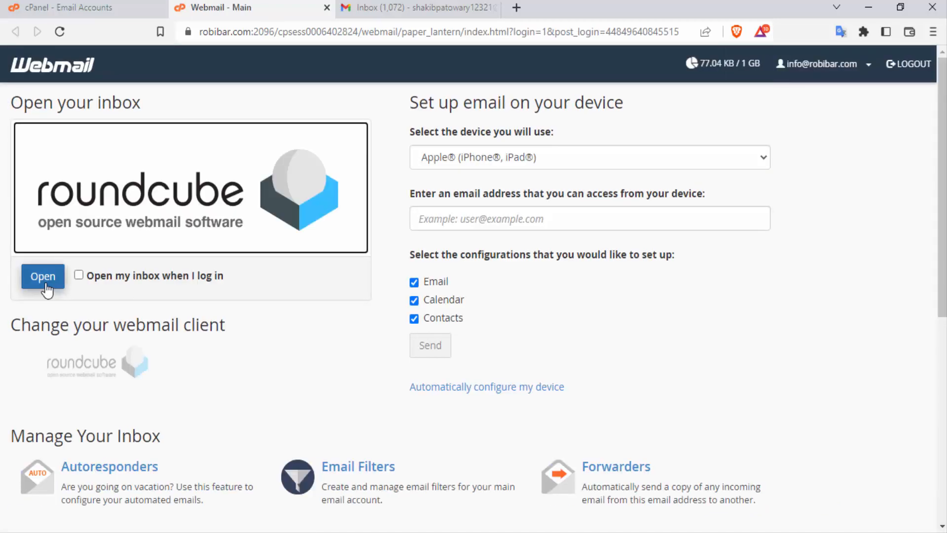
click(44, 281)
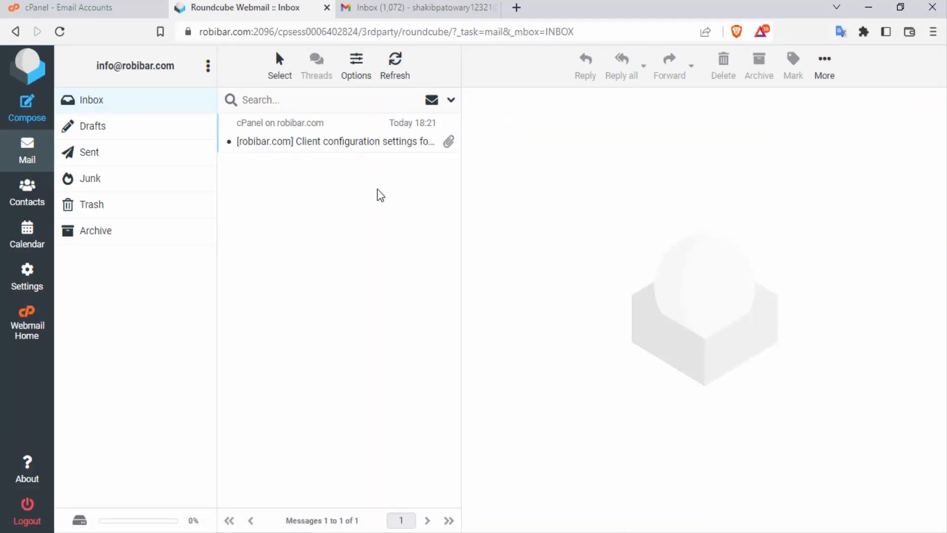
click(348, 141)
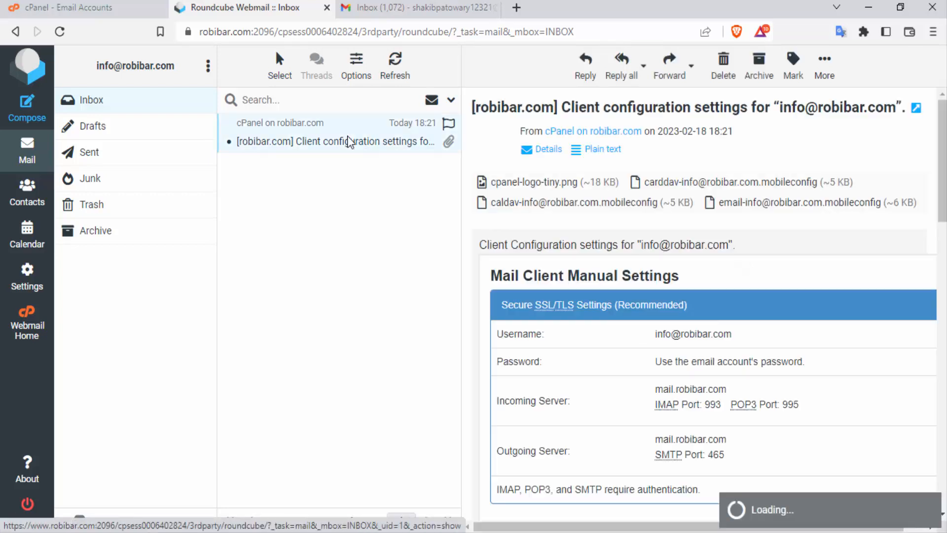
key(ctrl+Tab)
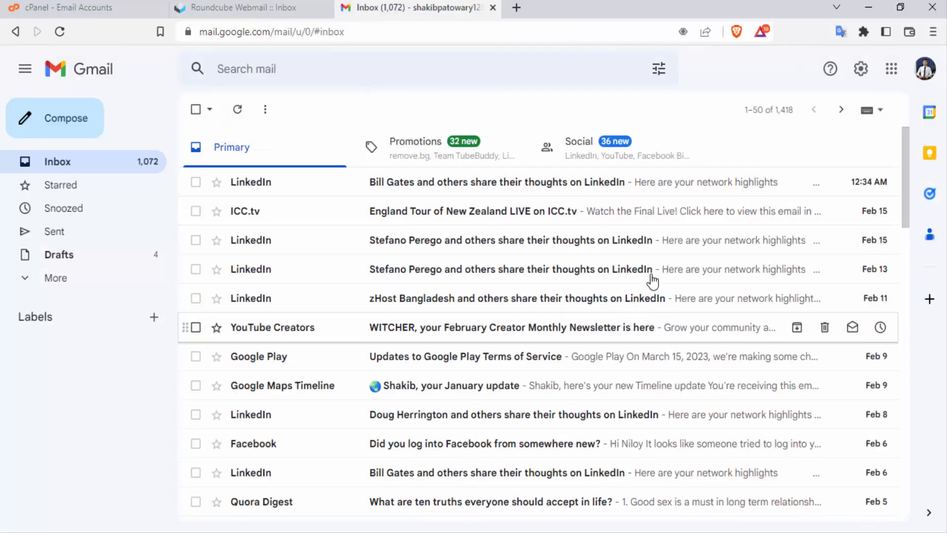
Open Gmail's full settings on the Accounts and Import tab.
click(860, 71)
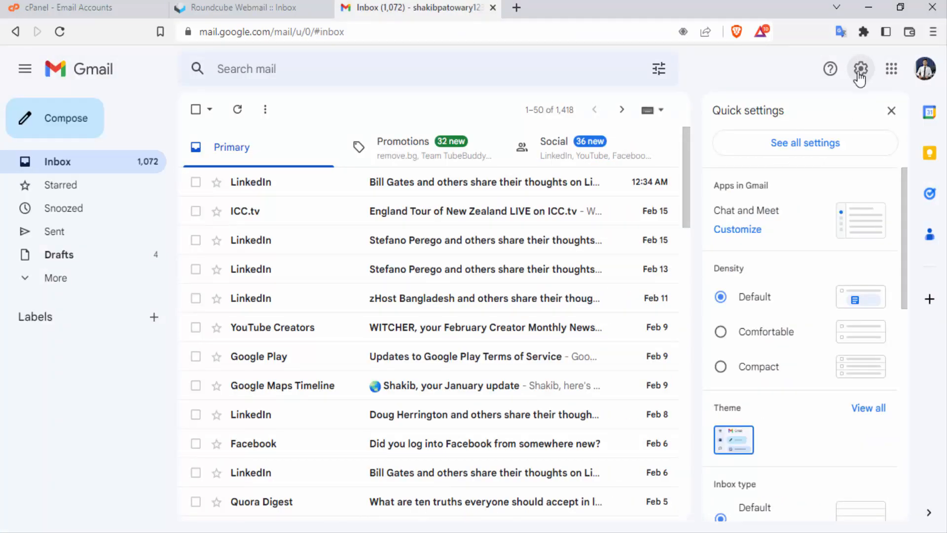
click(810, 155)
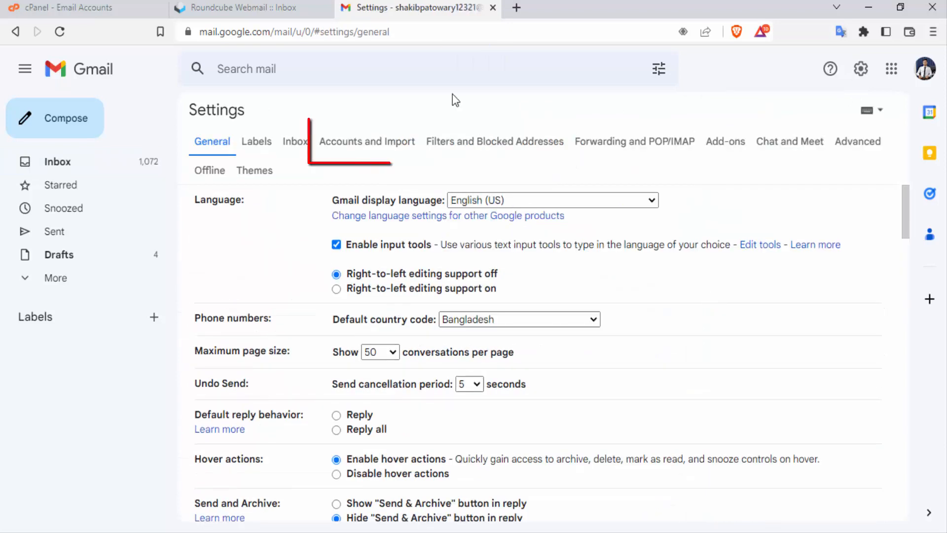
click(391, 147)
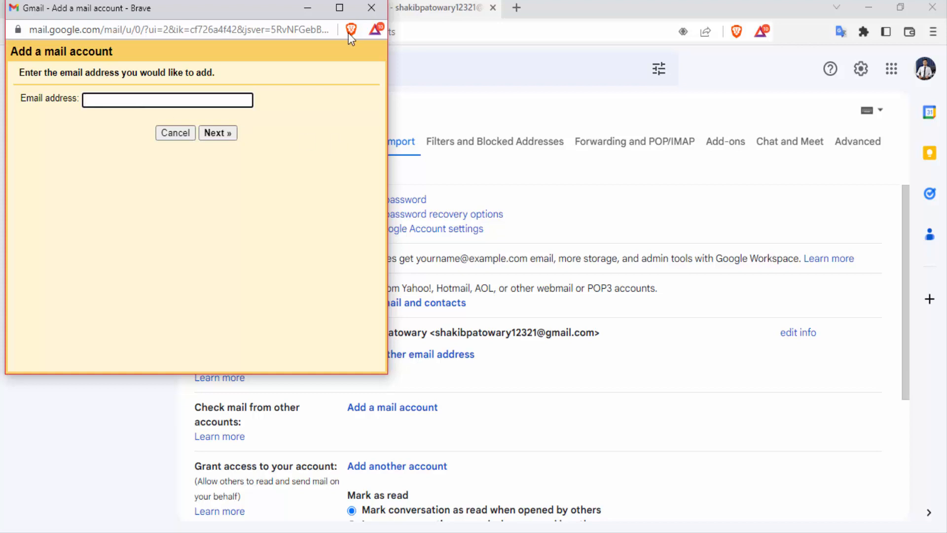
click(506, 32)
click(203, 13)
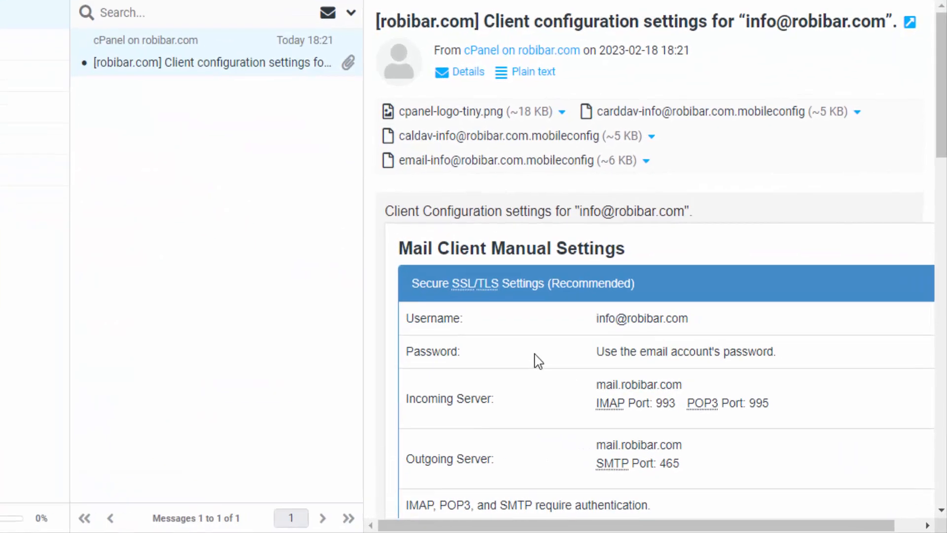
drag(520, 275, 639, 279)
key(ctrl+c)
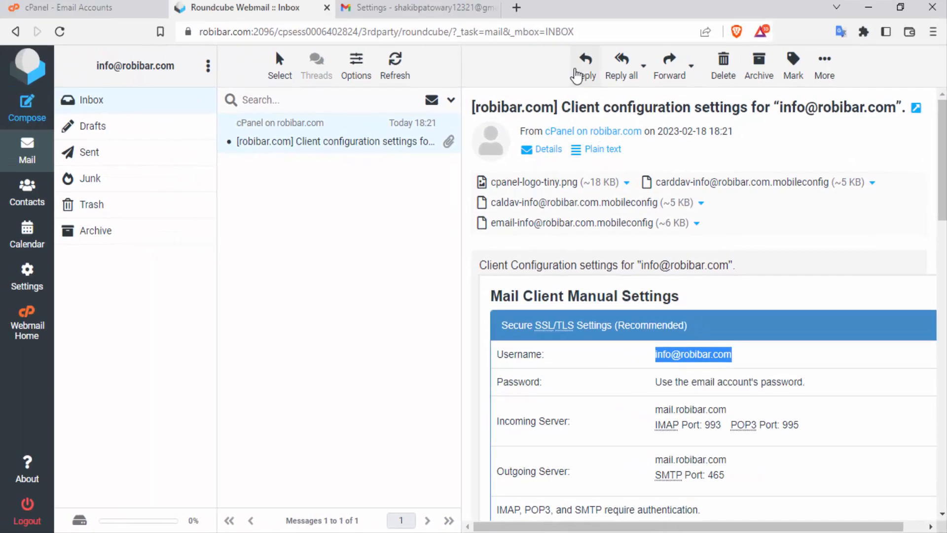
click(448, 1)
click(523, 41)
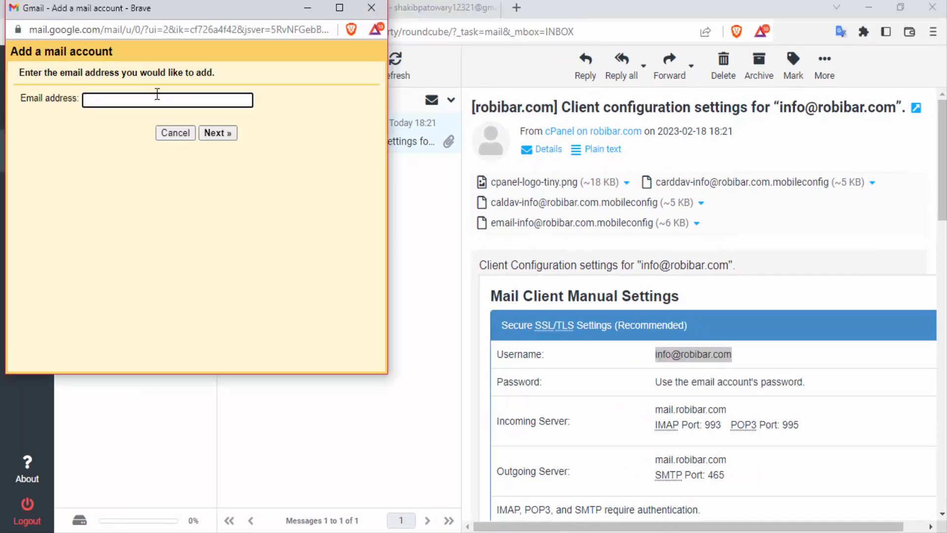
key(ctrl+v)
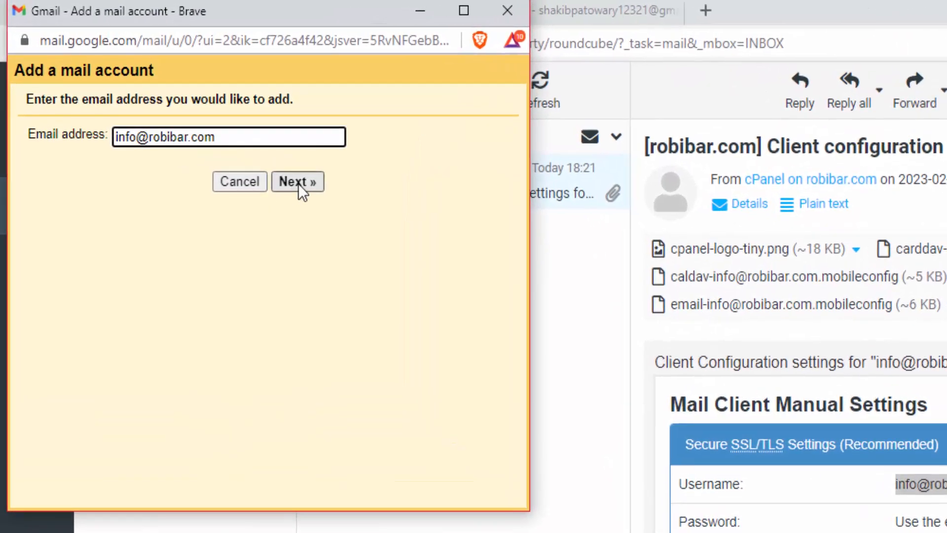
click(218, 132)
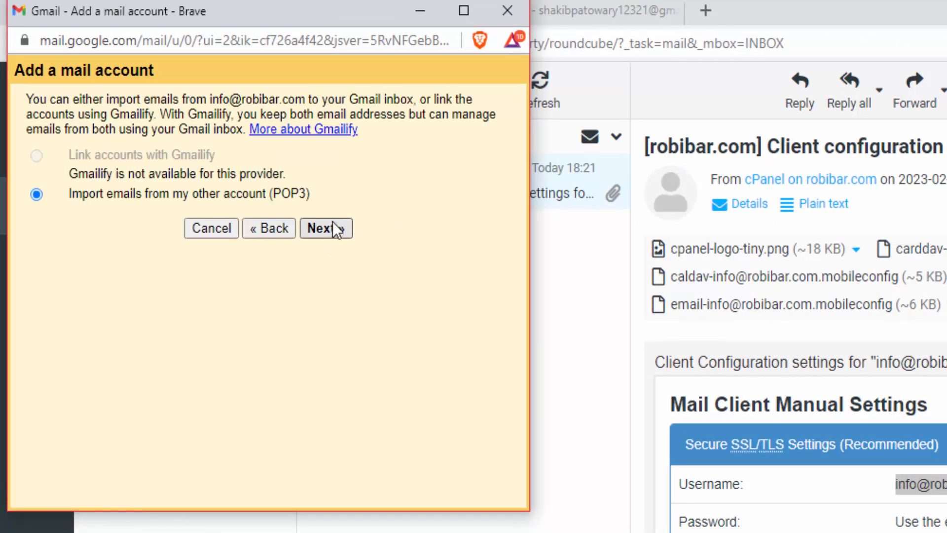
click(333, 228)
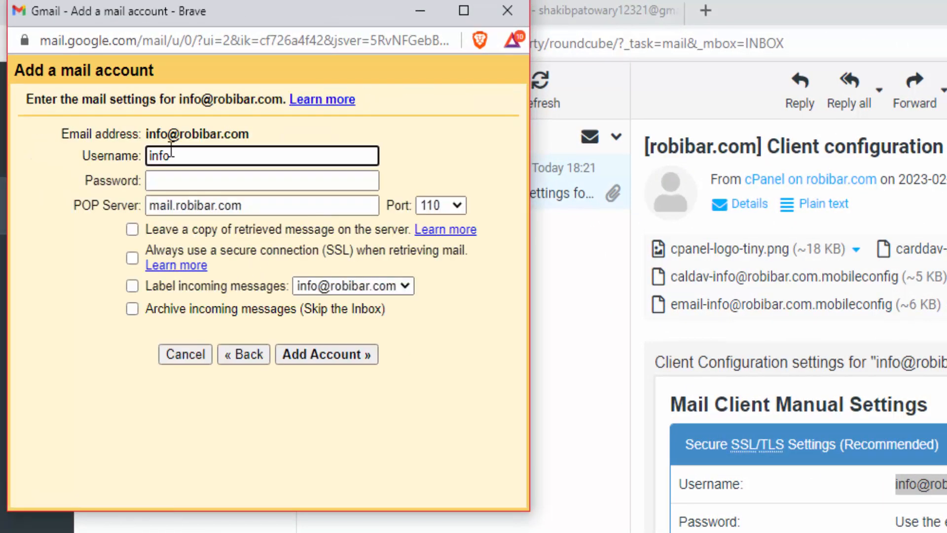
Add the POP account with full username and password, keeping server copies, SSL on port 995.
click(169, 150)
key(ctrl+v)
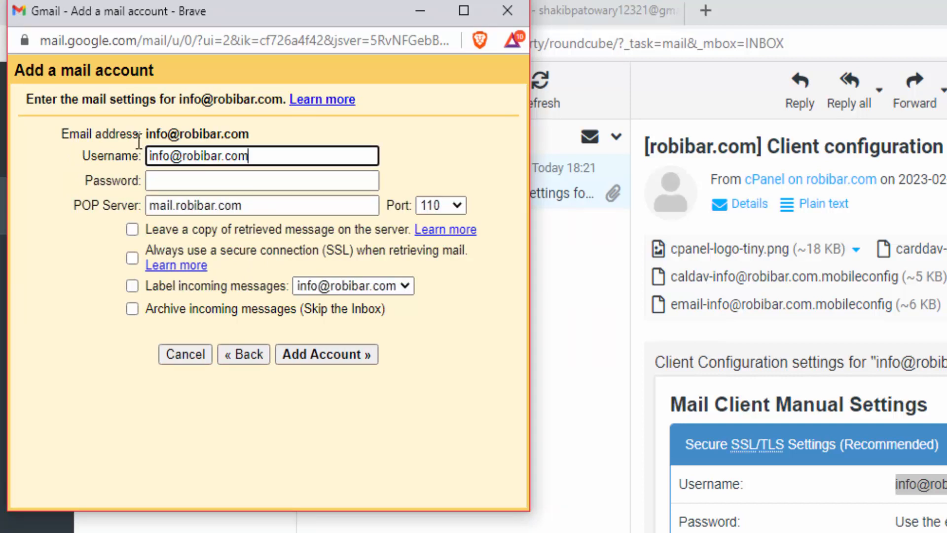
click(198, 180)
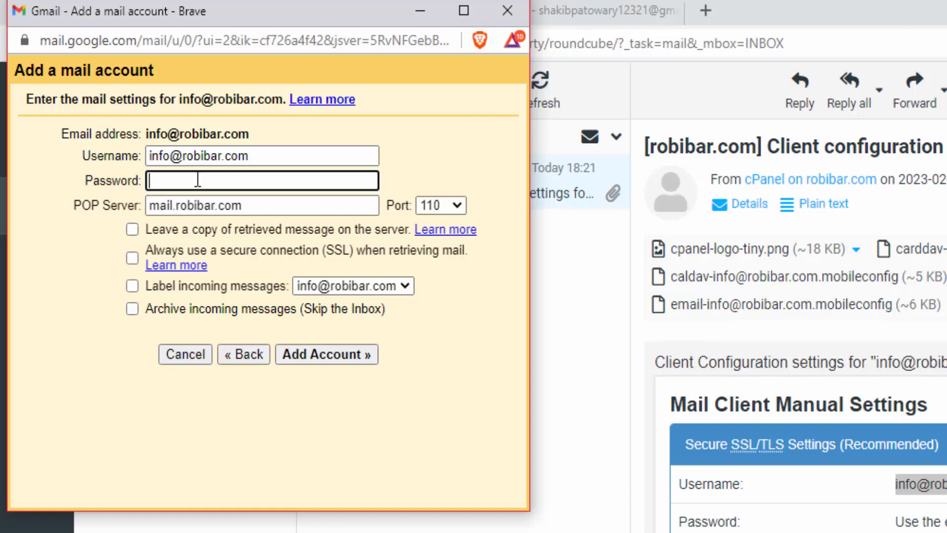
key(ctrl+v)
drag(244, 205, 118, 212)
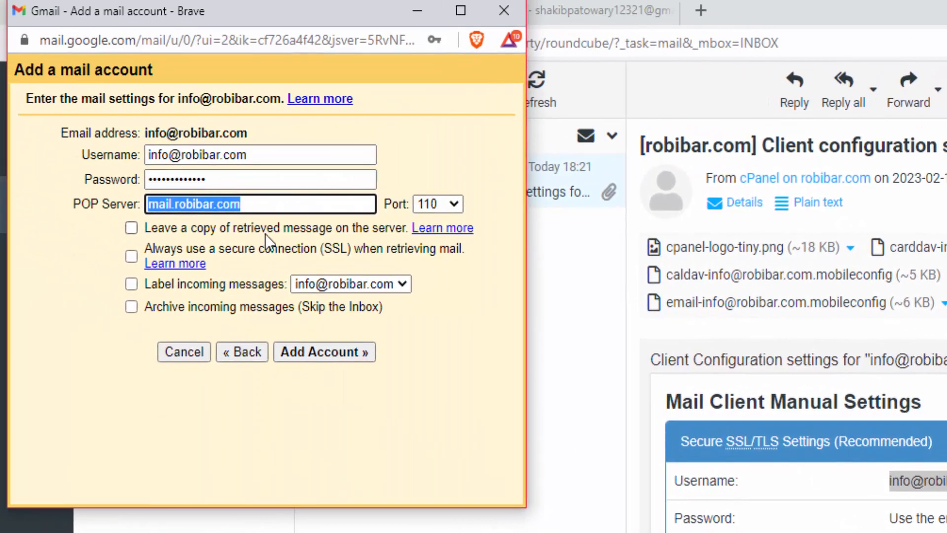
click(174, 150)
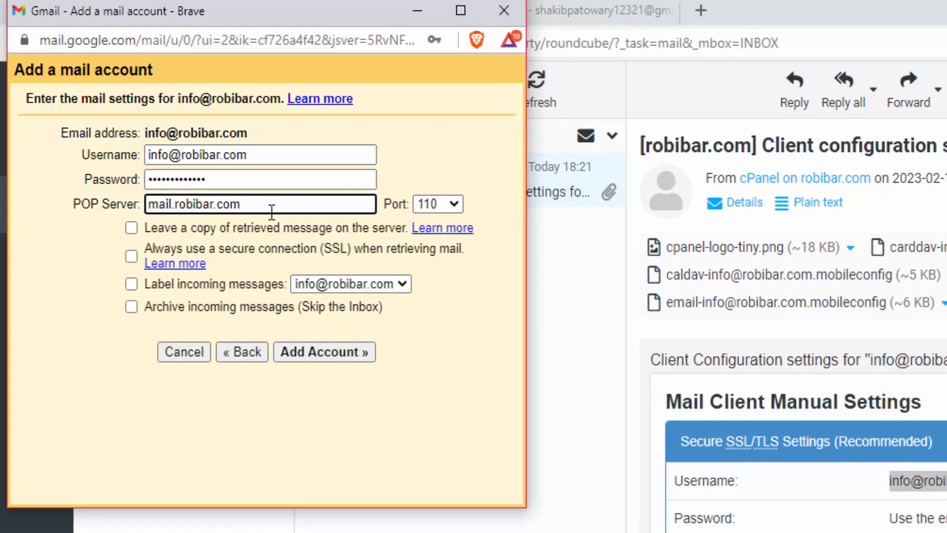
click(378, 230)
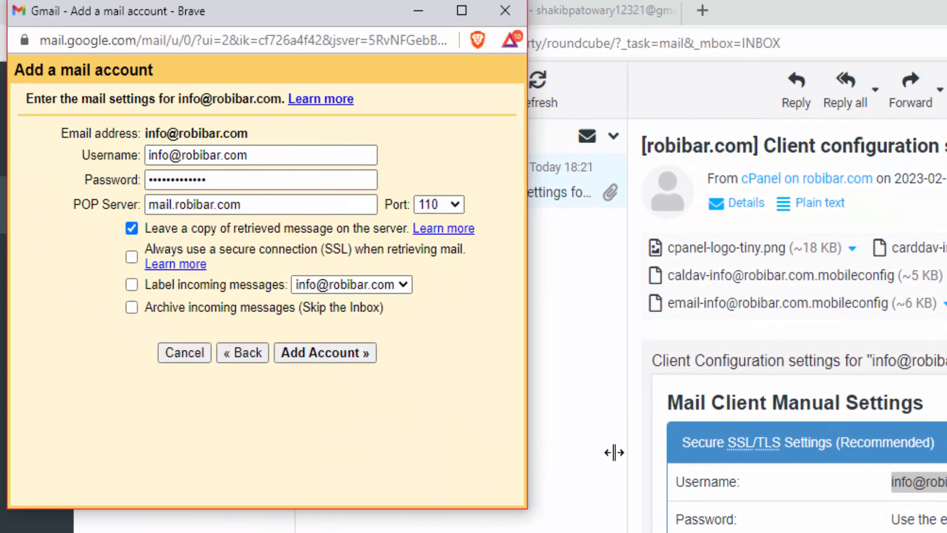
click(439, 205)
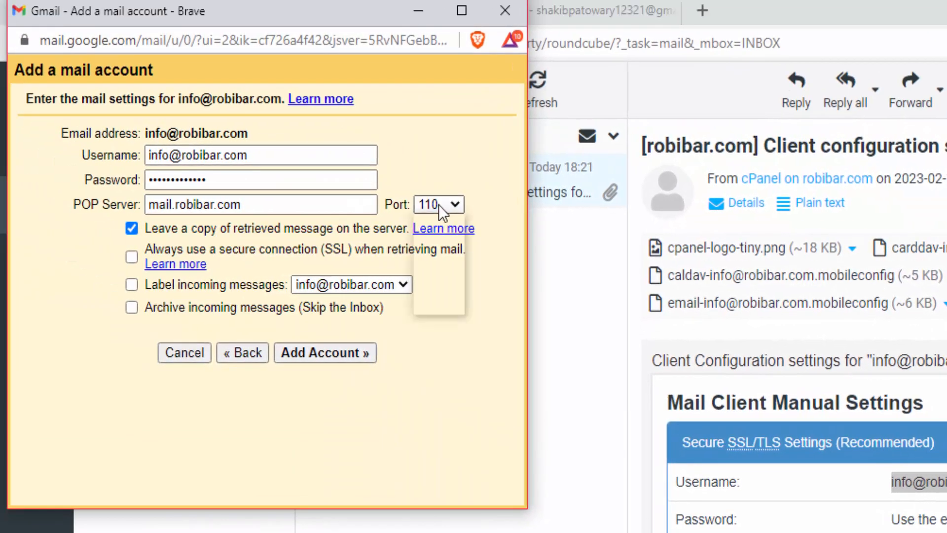
click(445, 266)
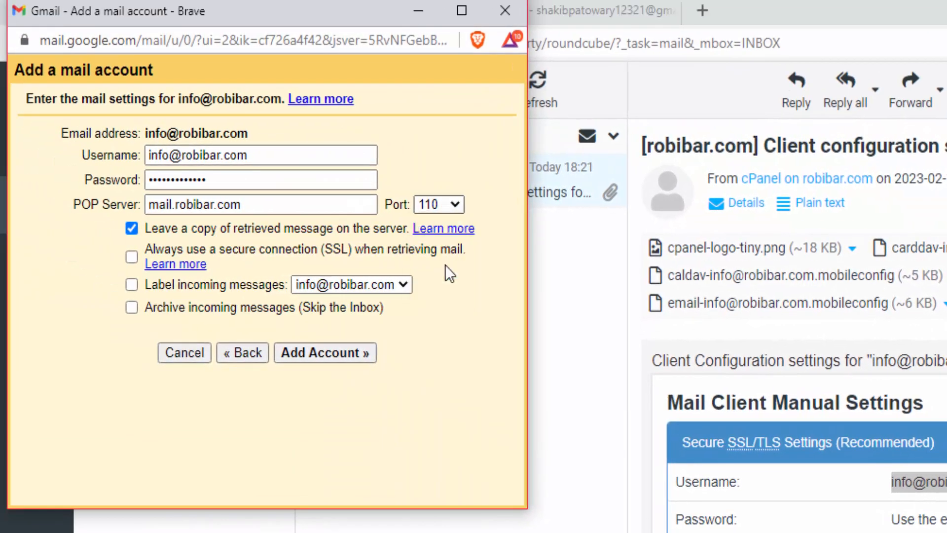
click(130, 257)
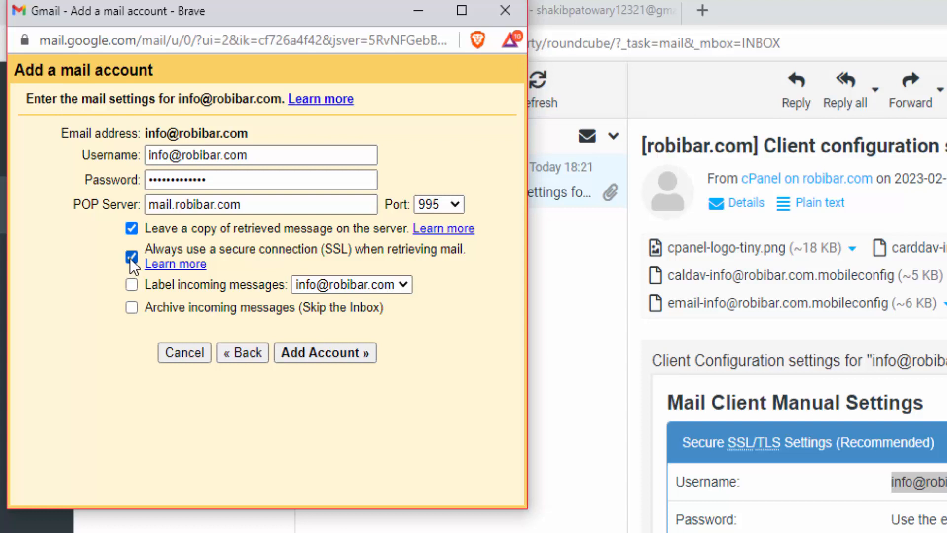
click(337, 351)
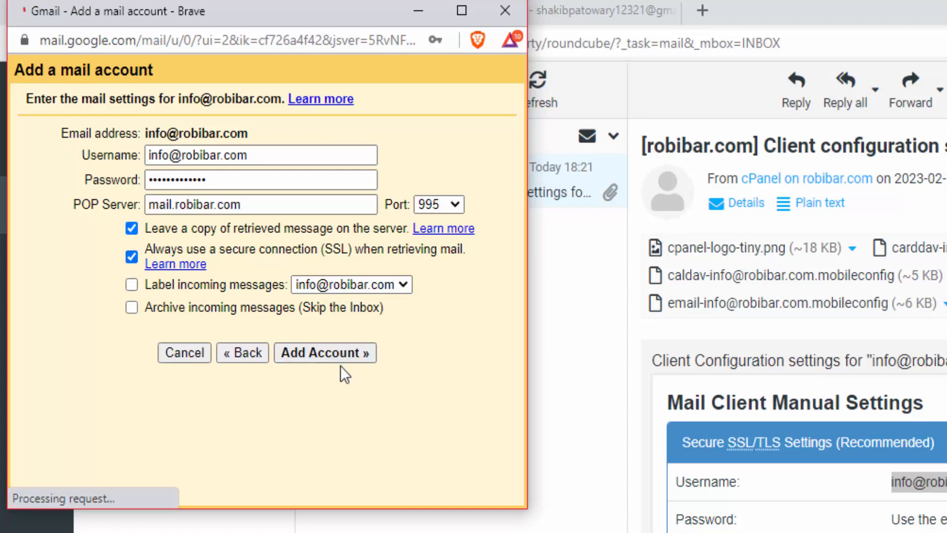
Choose to send mail as this address with sender name 'roibbar'.
click(278, 217)
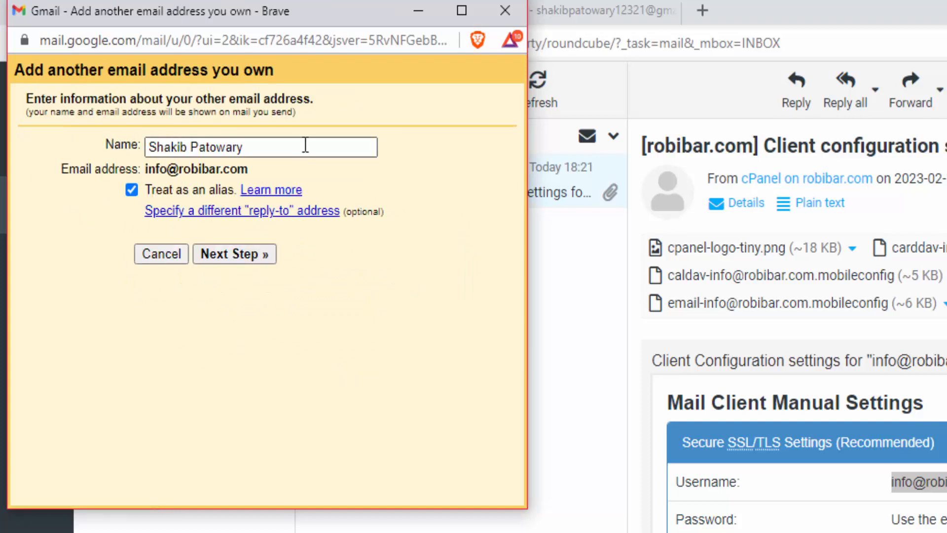
drag(261, 149, 10, 152)
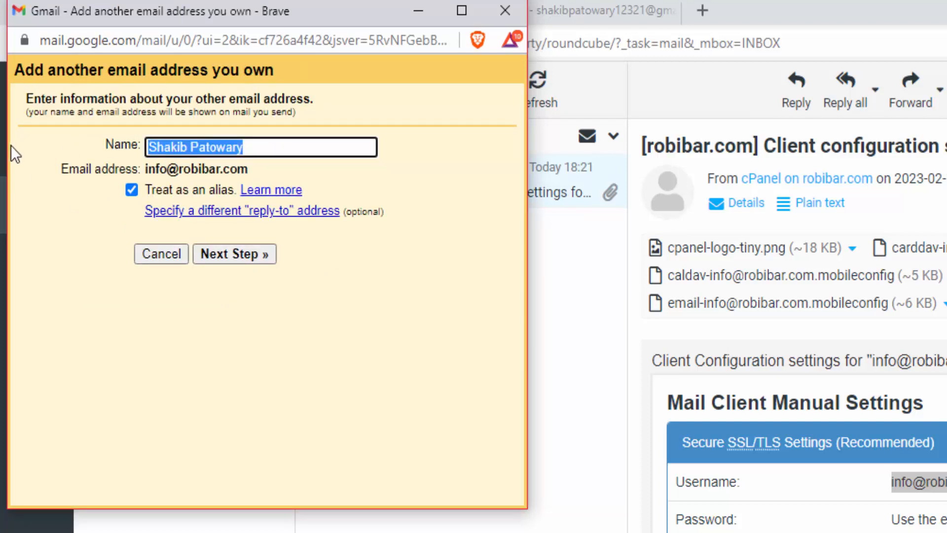
text(roibbar)
click(266, 262)
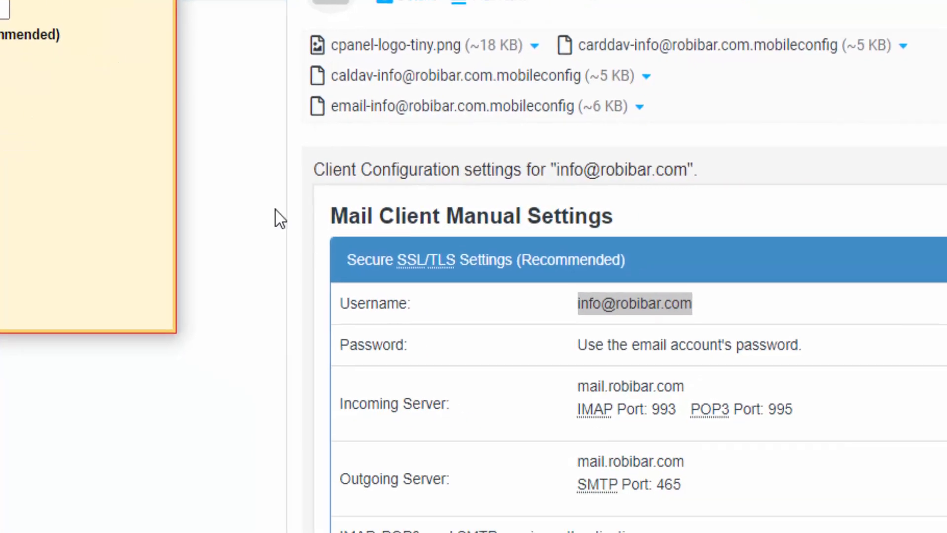
click(276, 209)
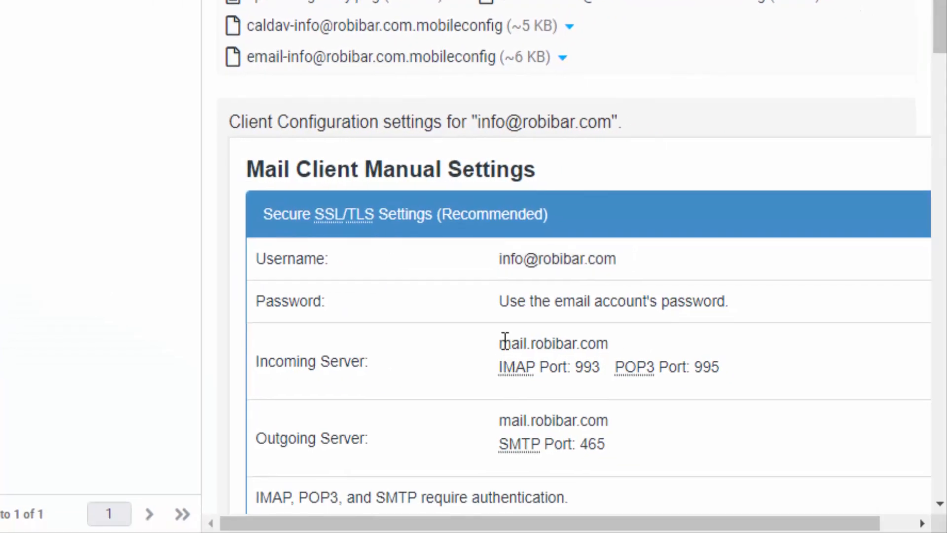
drag(578, 387, 699, 387)
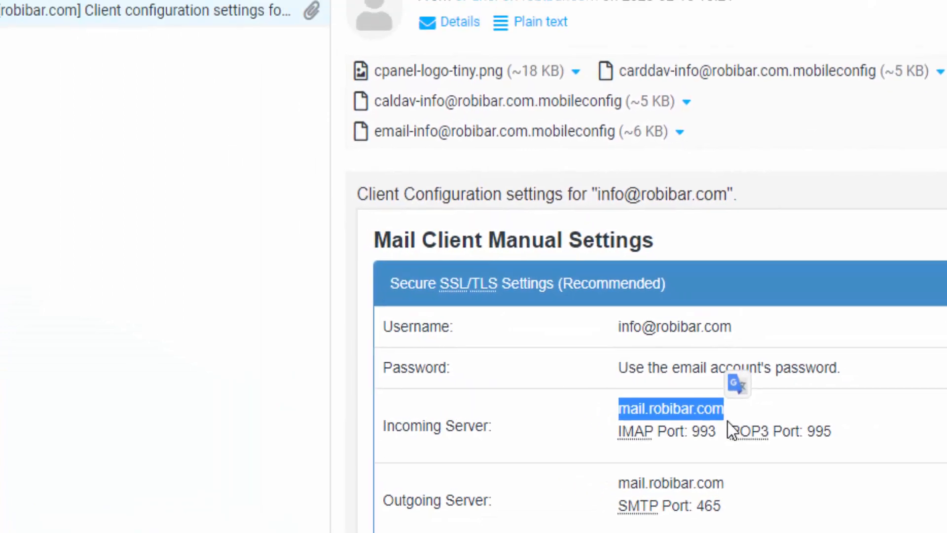
key(ctrl+c)
click(49, 174)
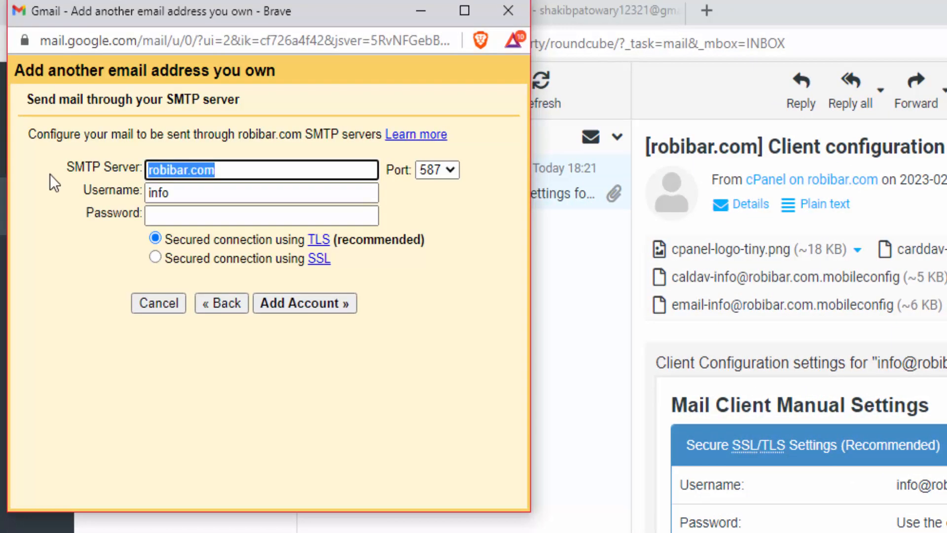
key(ctrl+v)
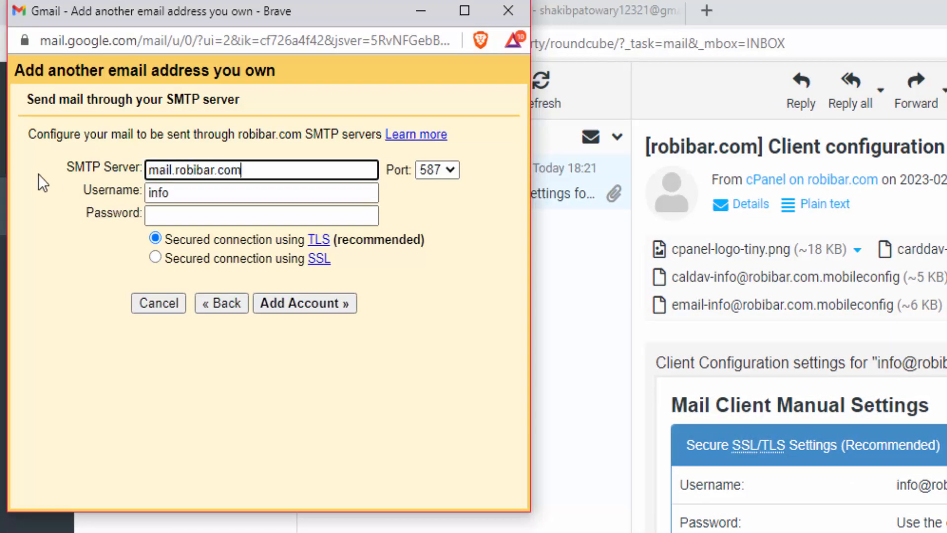
double_click(194, 190)
key(BackSpace)
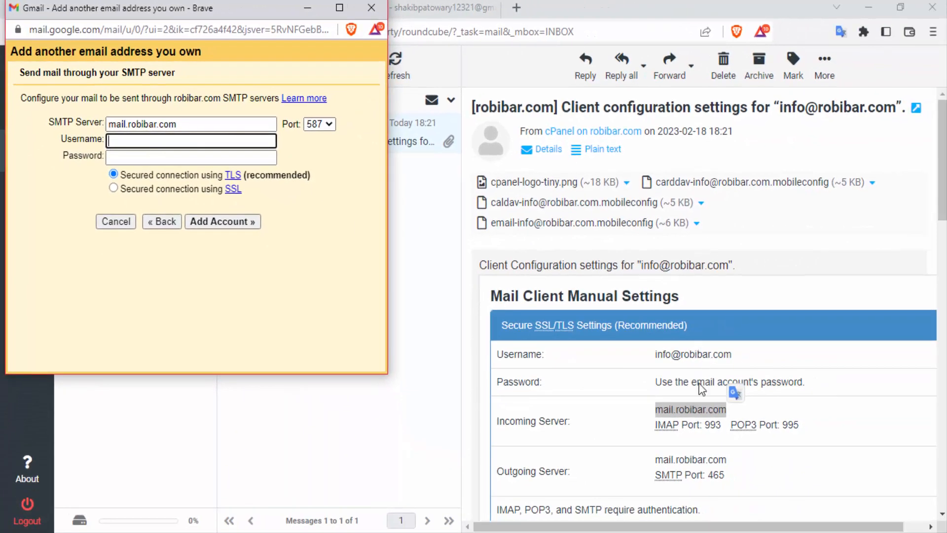
click(676, 365)
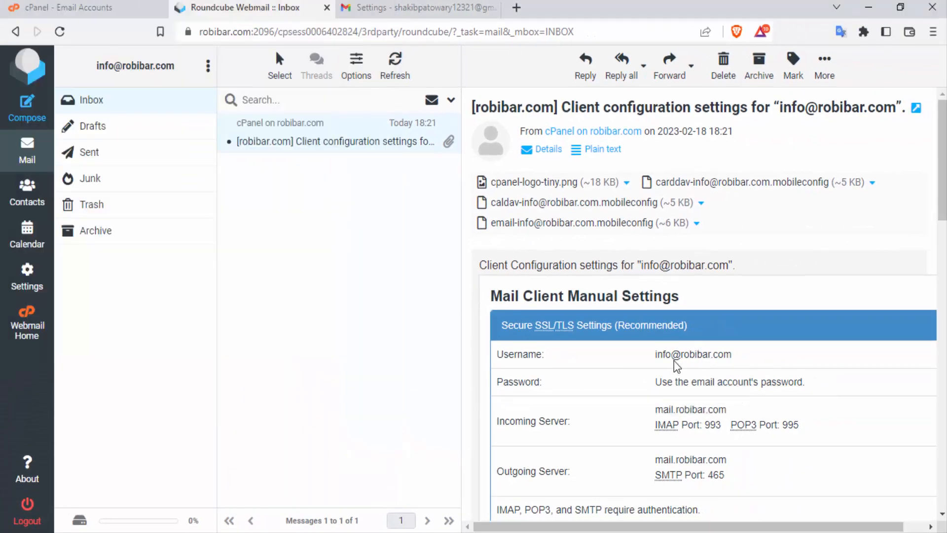
triple_click(678, 354)
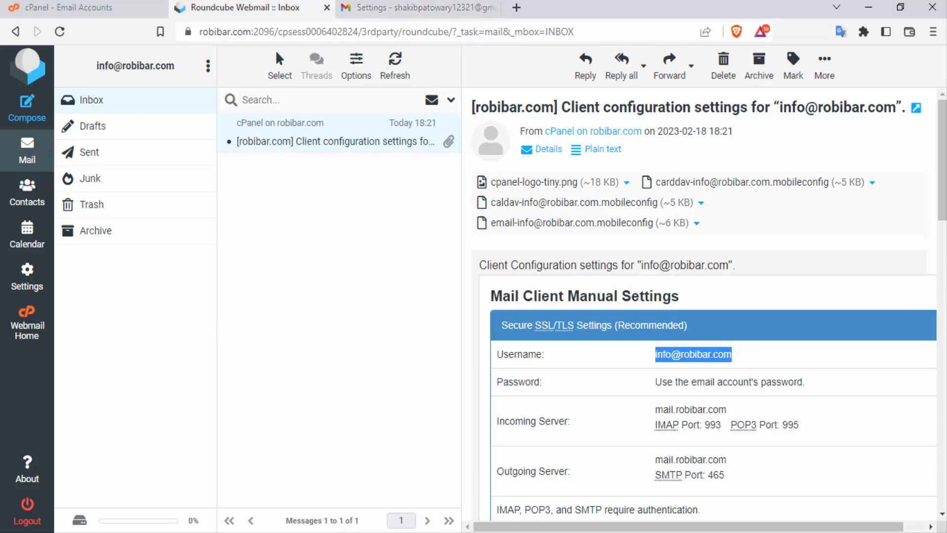
click(518, 64)
click(127, 141)
key(ctrl+v)
Enter the mailbox password, use SSL on port 465, and submit the SMTP settings.
click(142, 158)
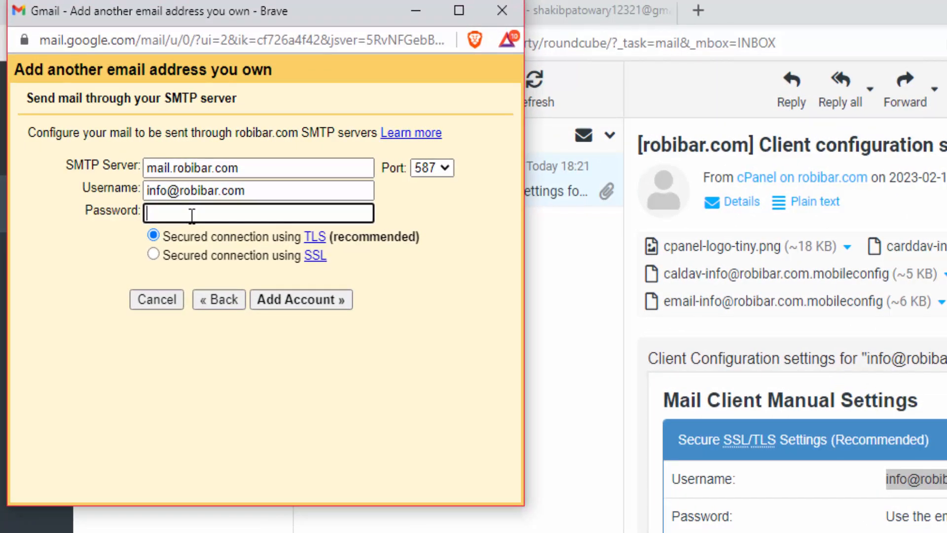
key(ctrl+v)
drag(405, 166, 390, 168)
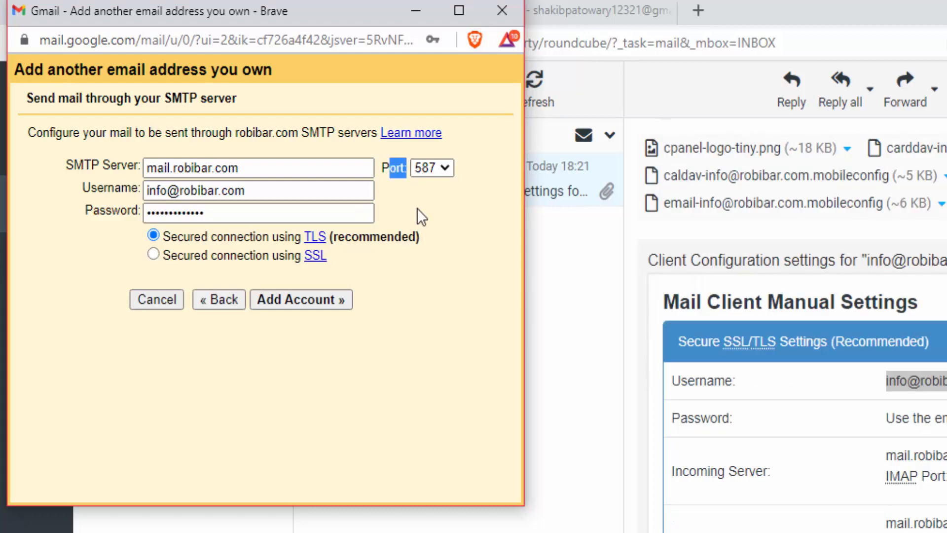
click(417, 211)
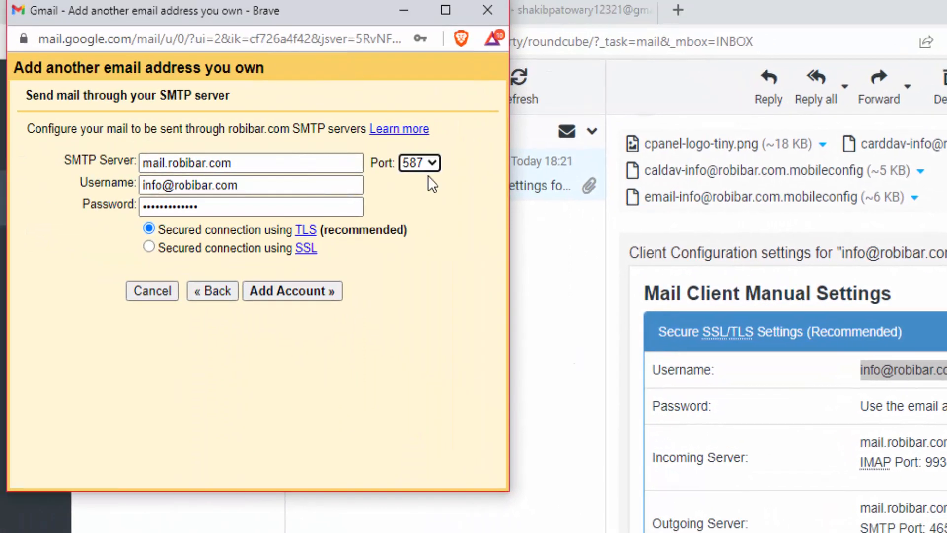
click(343, 116)
click(428, 193)
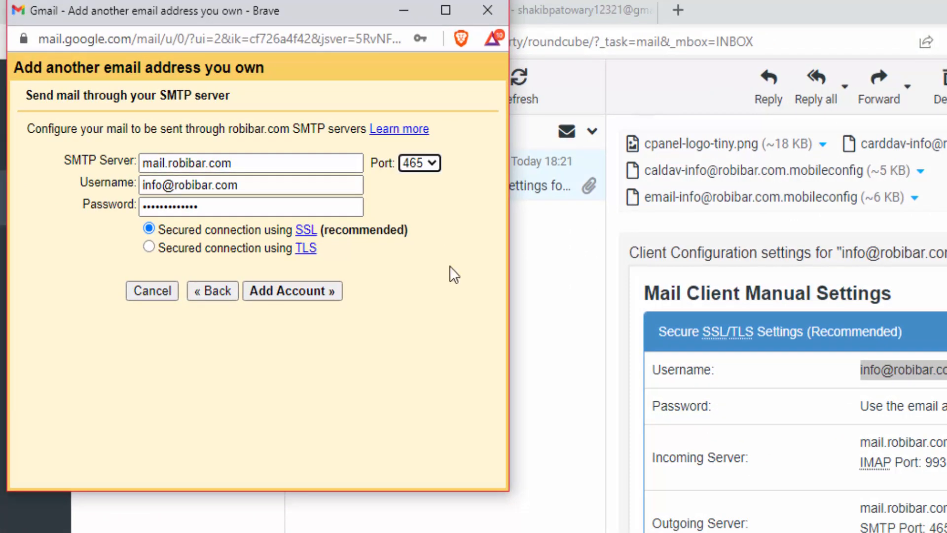
click(278, 295)
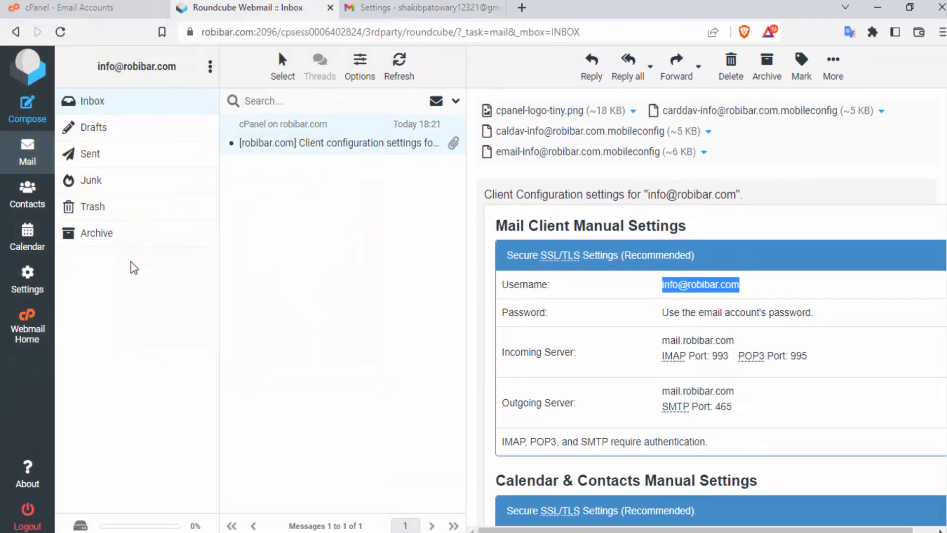
click(400, 8)
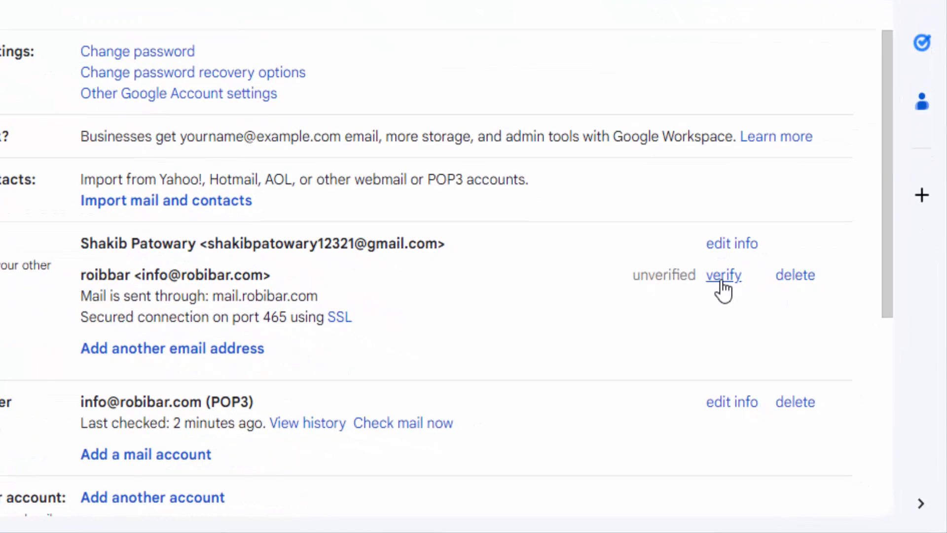
click(722, 278)
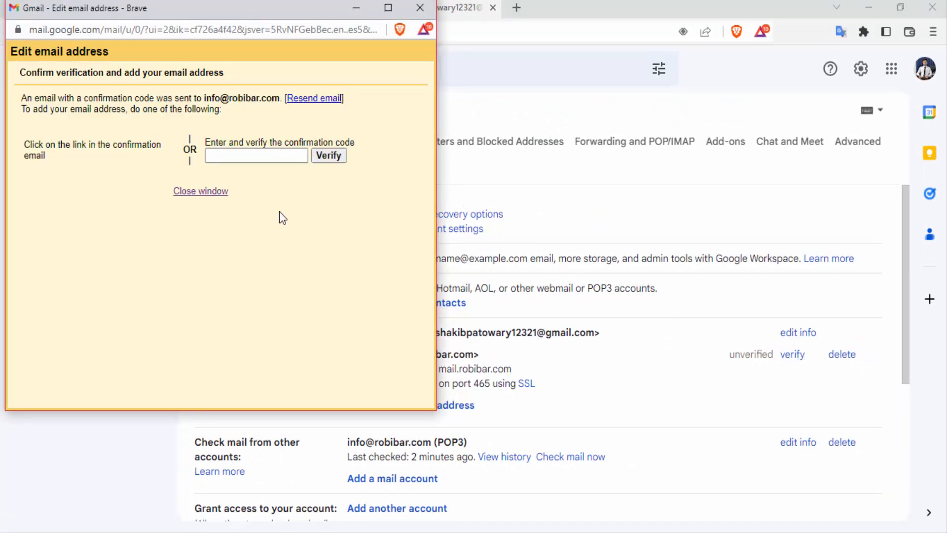
click(490, 93)
click(213, 9)
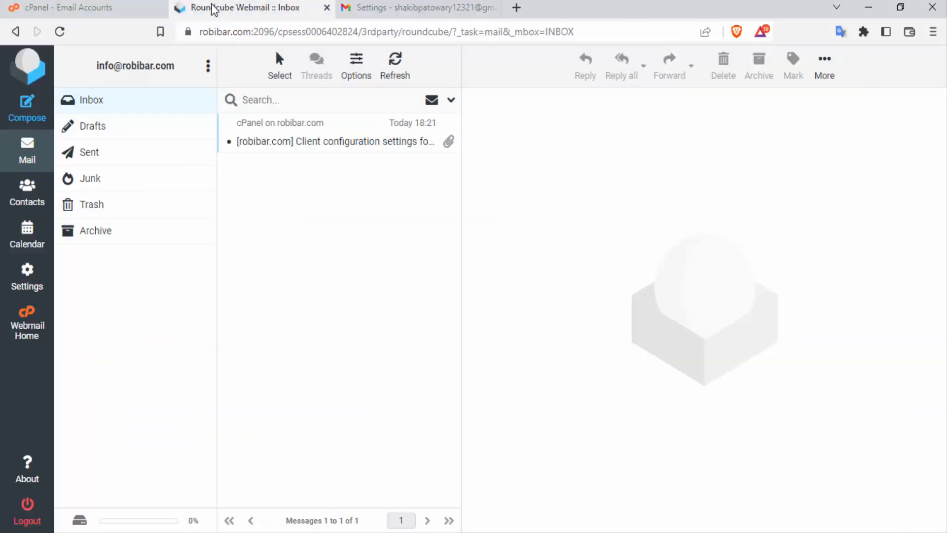
Refresh Roundcube, open the Gmail Confirmation email and confirm via its link.
click(59, 31)
click(303, 143)
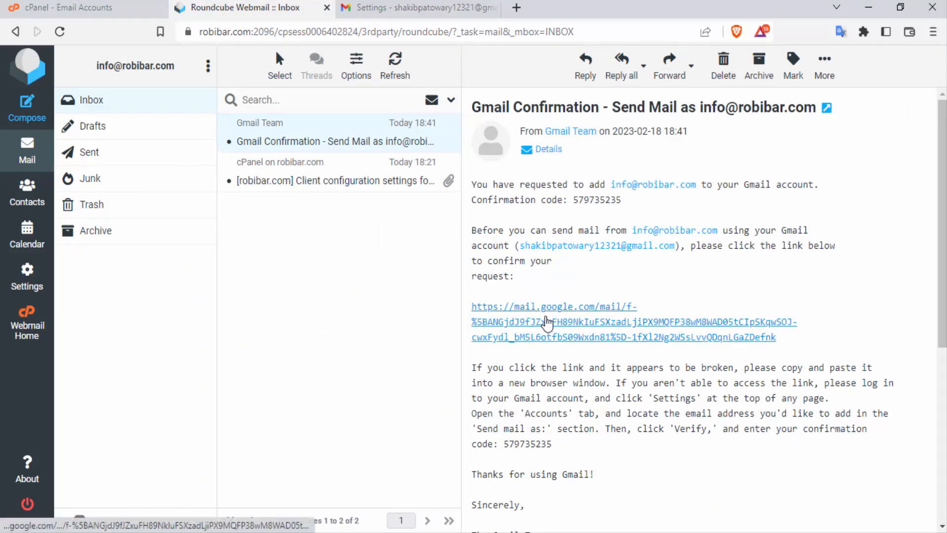
click(546, 323)
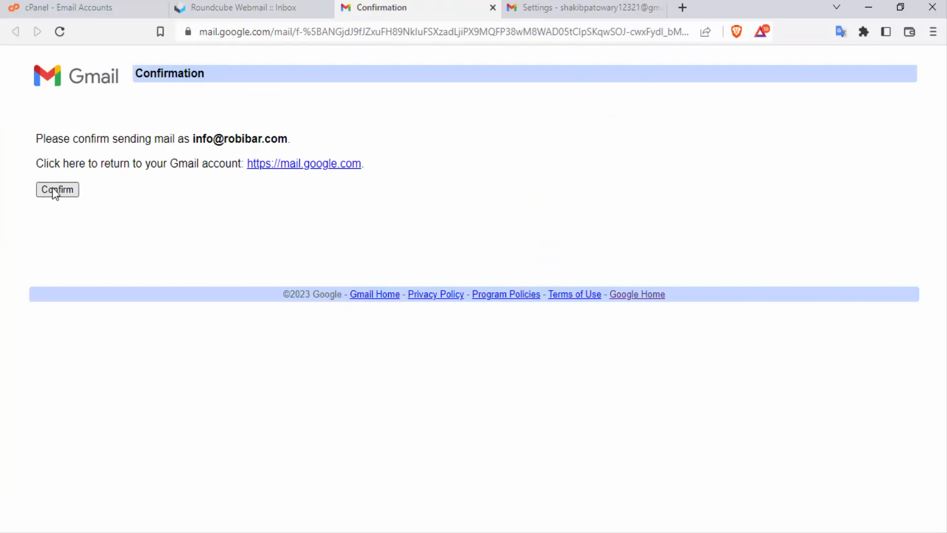
click(55, 190)
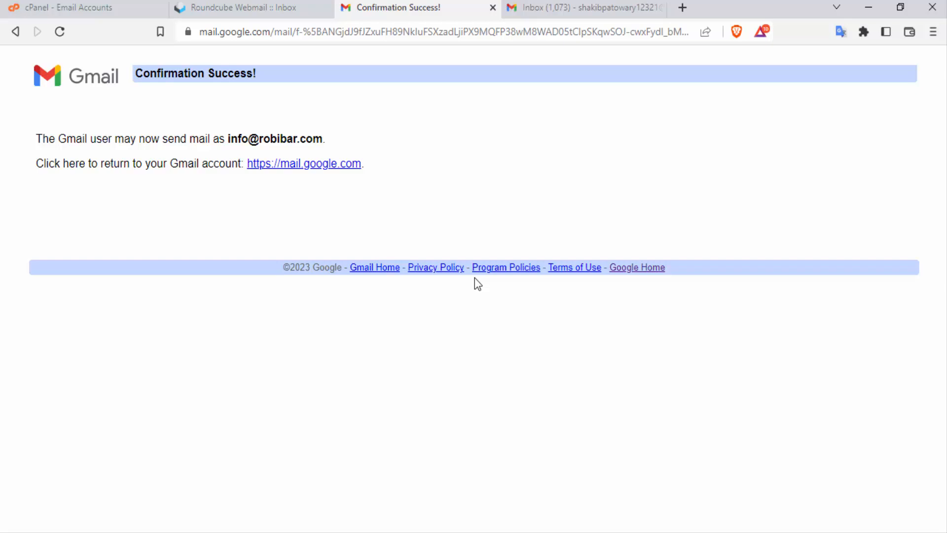
Open the same confirmation email in Gmail and approve the send-as request there too.
click(583, 11)
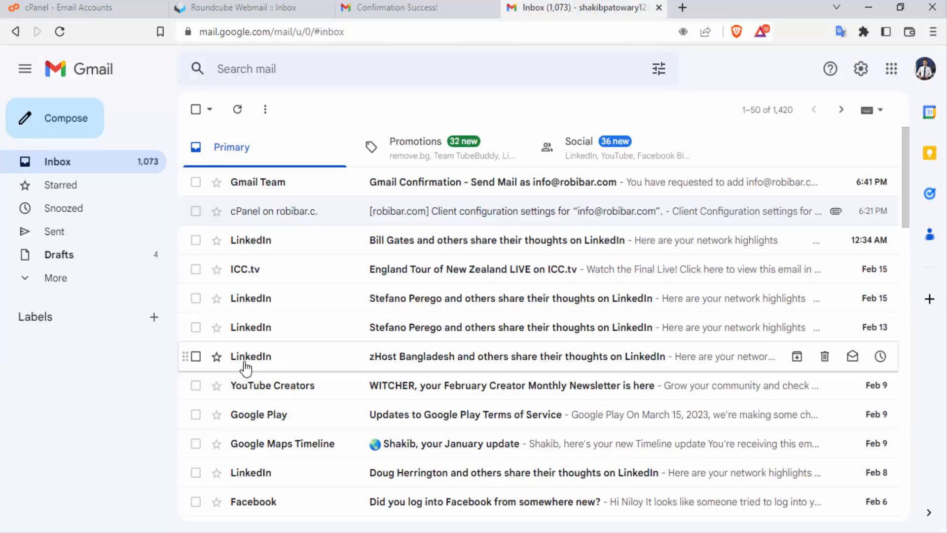
click(448, 187)
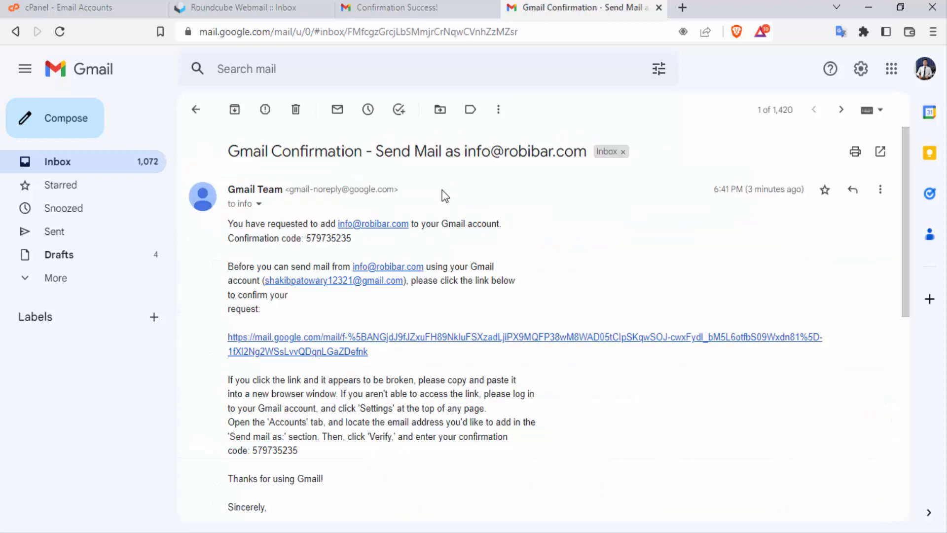
click(331, 340)
click(56, 189)
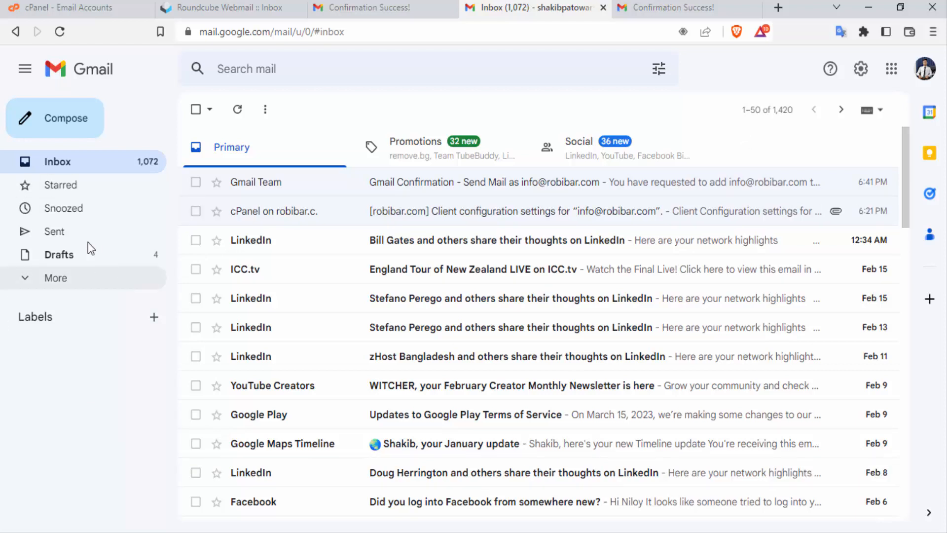
Send an email from the new send-as alias to the personal Gmail contact, with subject 'test' and body 'Test'.
click(59, 131)
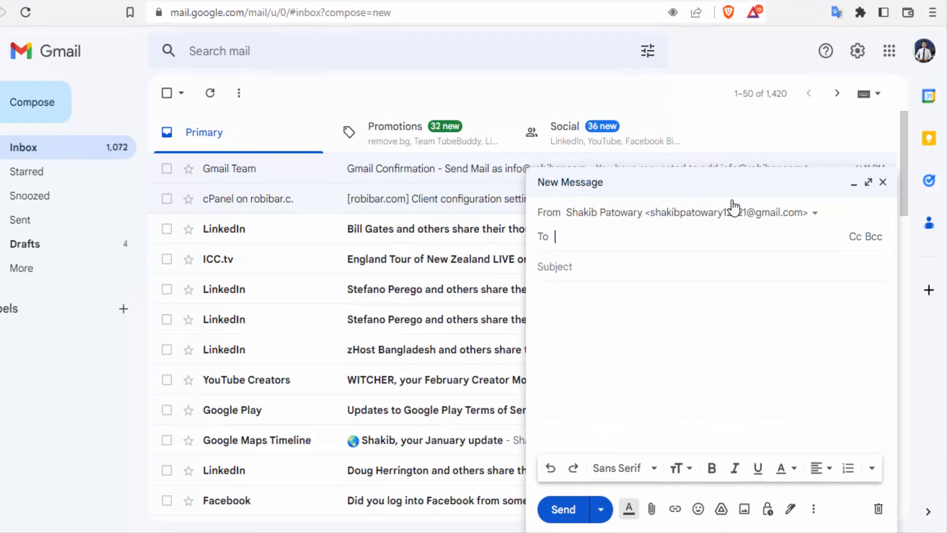
click(771, 107)
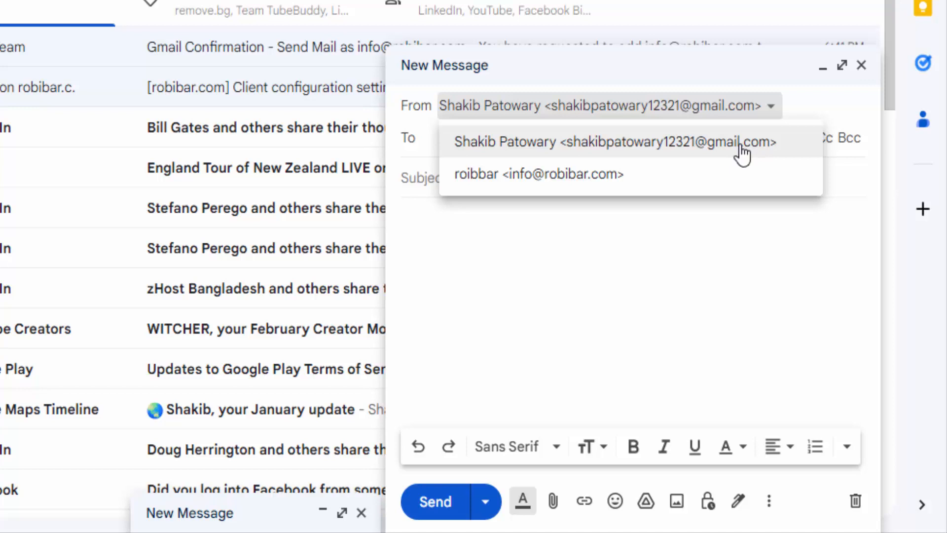
click(636, 174)
click(459, 155)
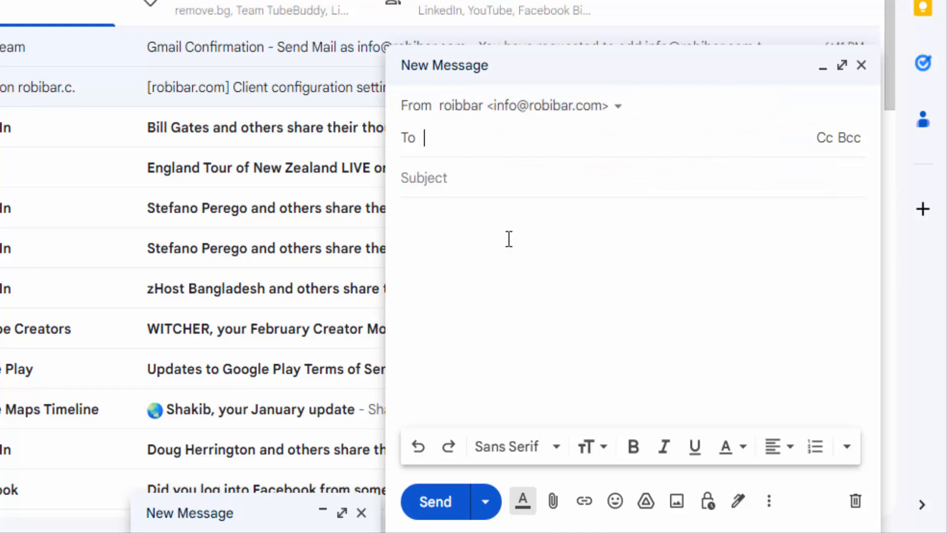
click(459, 135)
click(520, 190)
click(461, 207)
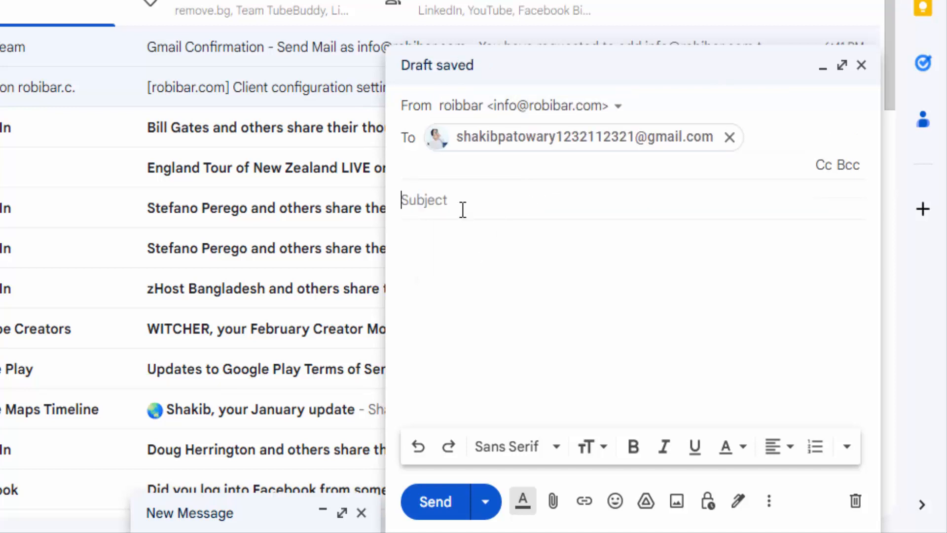
text(test)
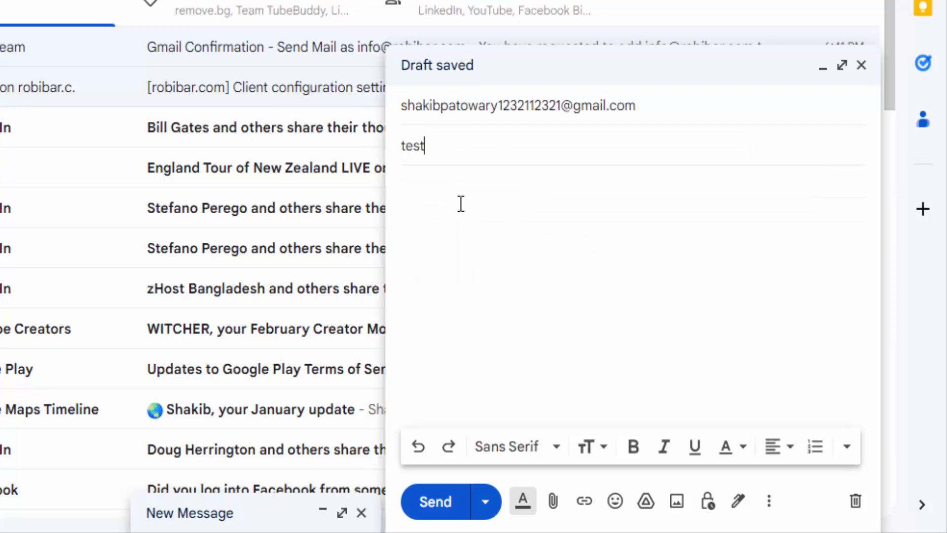
key(Tab)
text(Test)
click(434, 513)
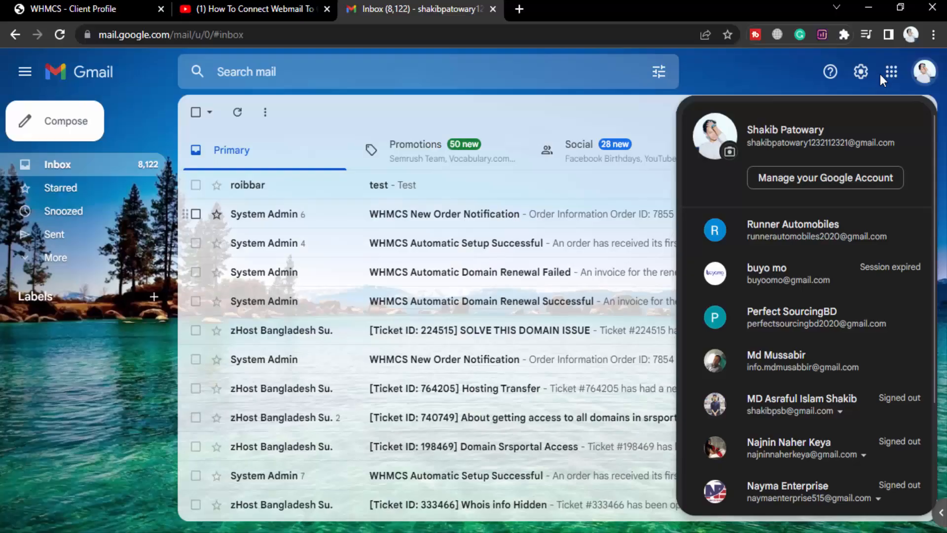
Reply 'Success' to the received test email, then open the two-message 'test' thread.
click(134, 77)
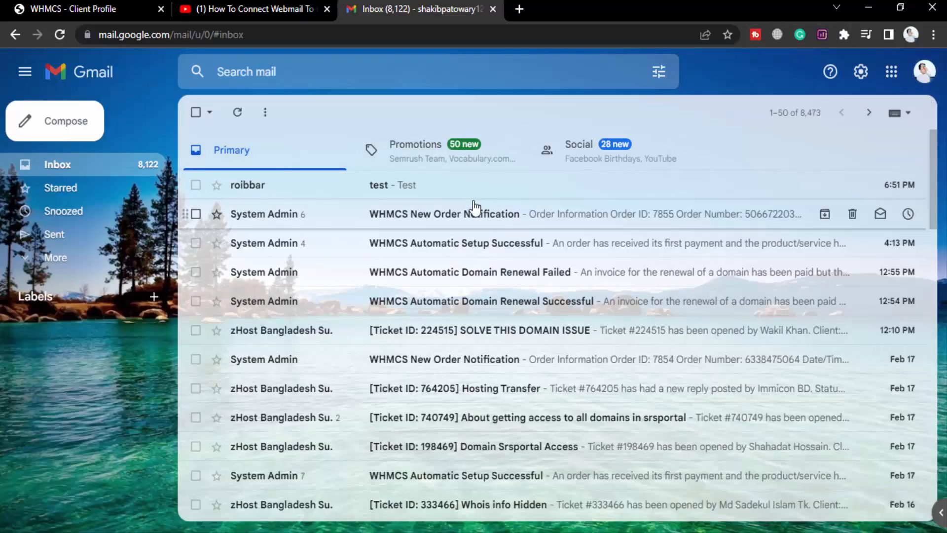
click(435, 193)
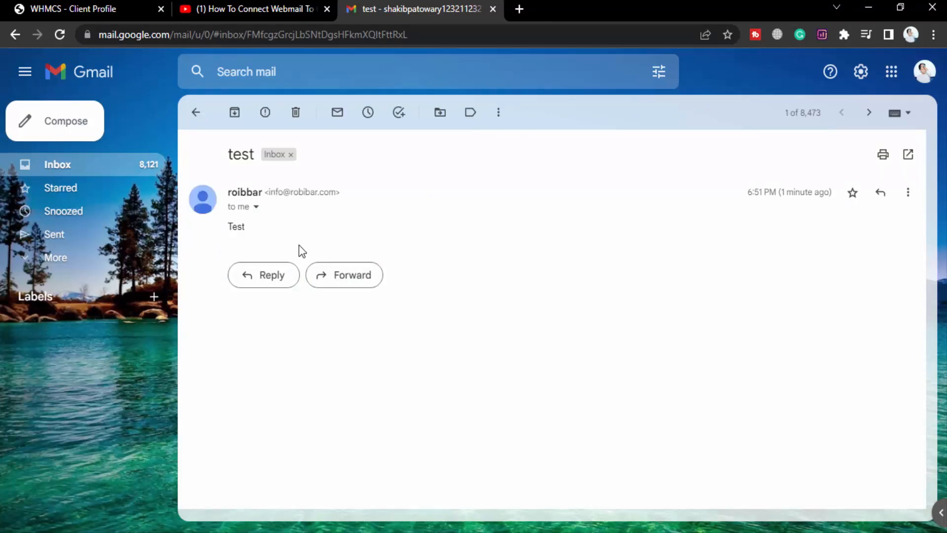
click(264, 287)
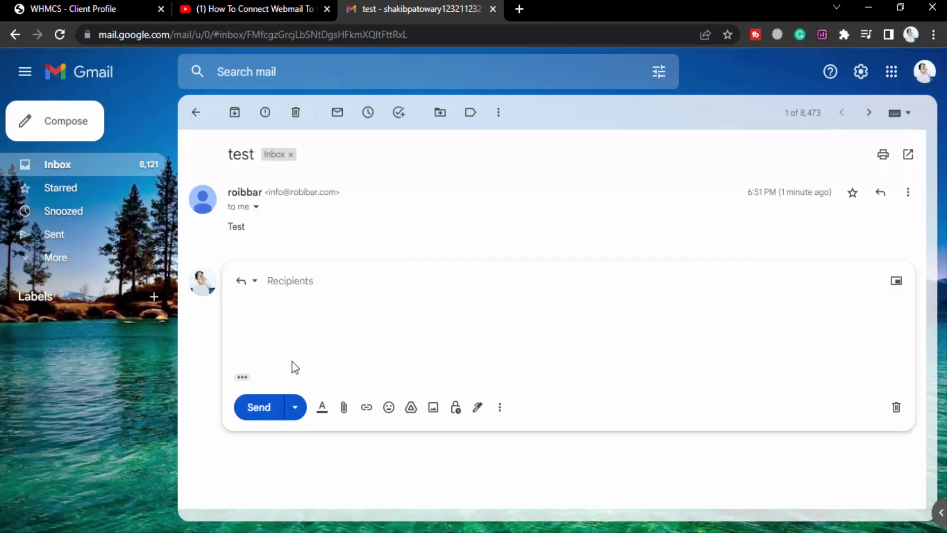
text(Success)
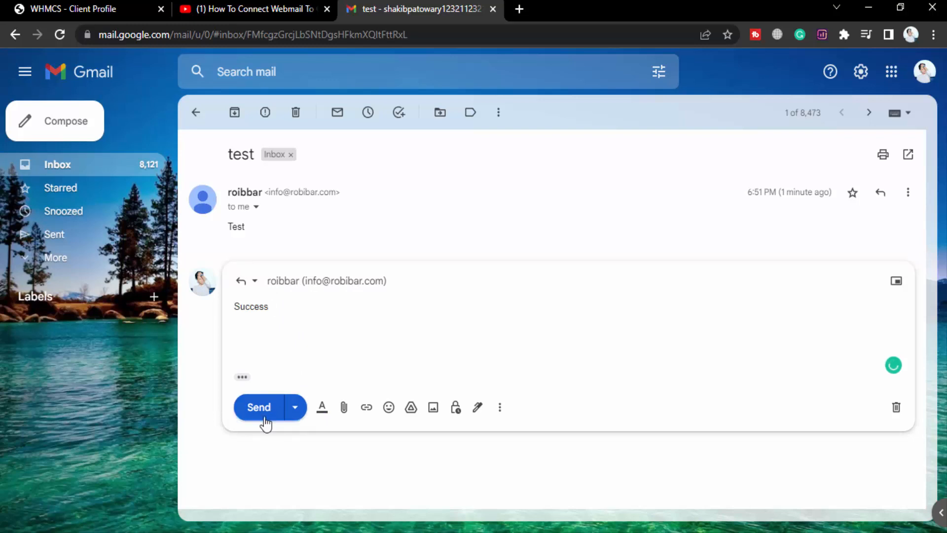
click(260, 416)
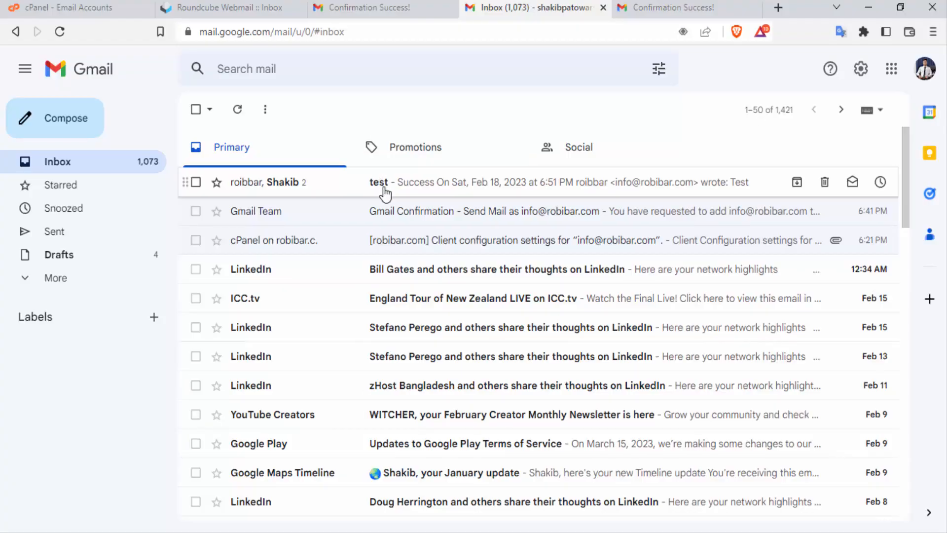
click(385, 194)
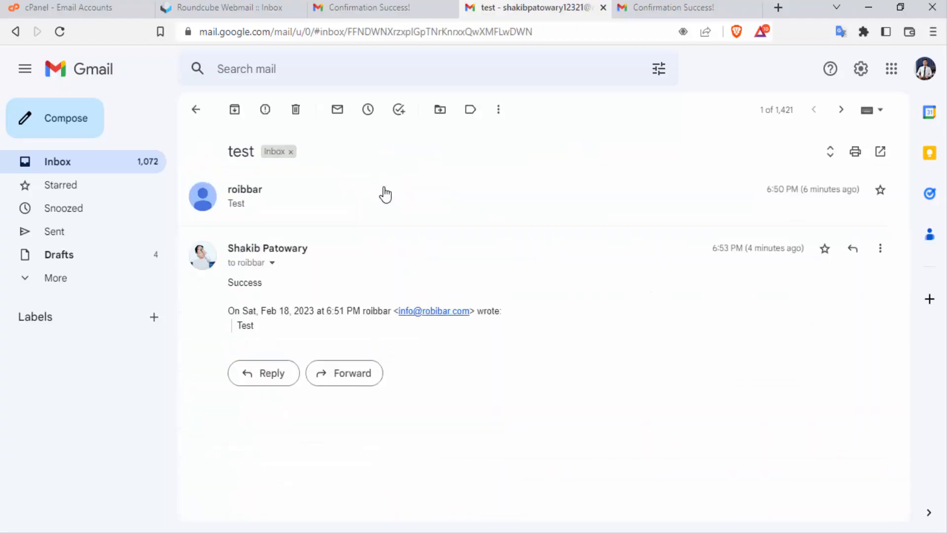